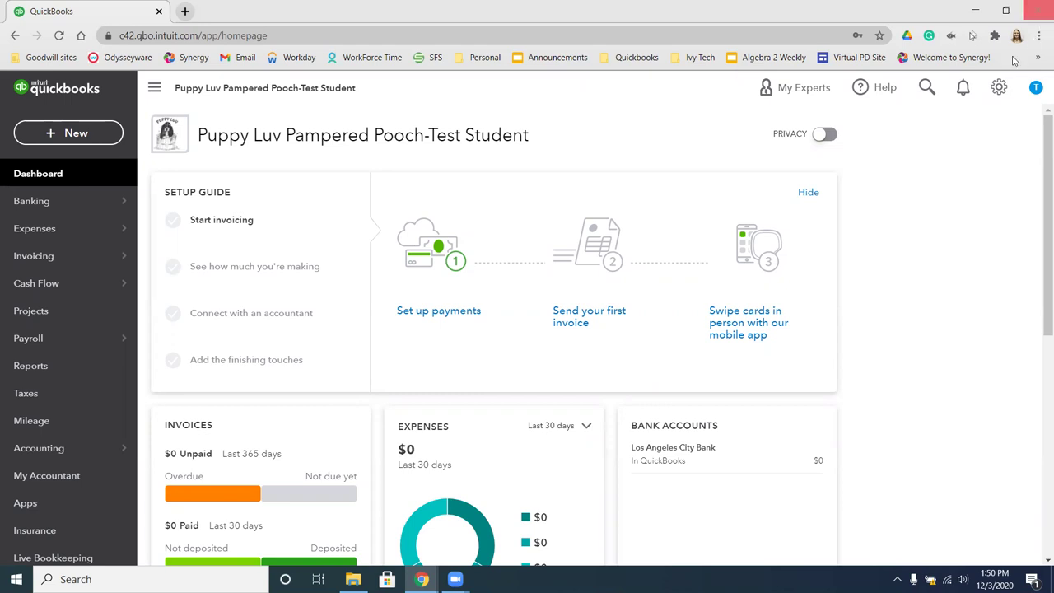
Create a product category named Full Pet Groom from the company's product categories list
click(999, 87)
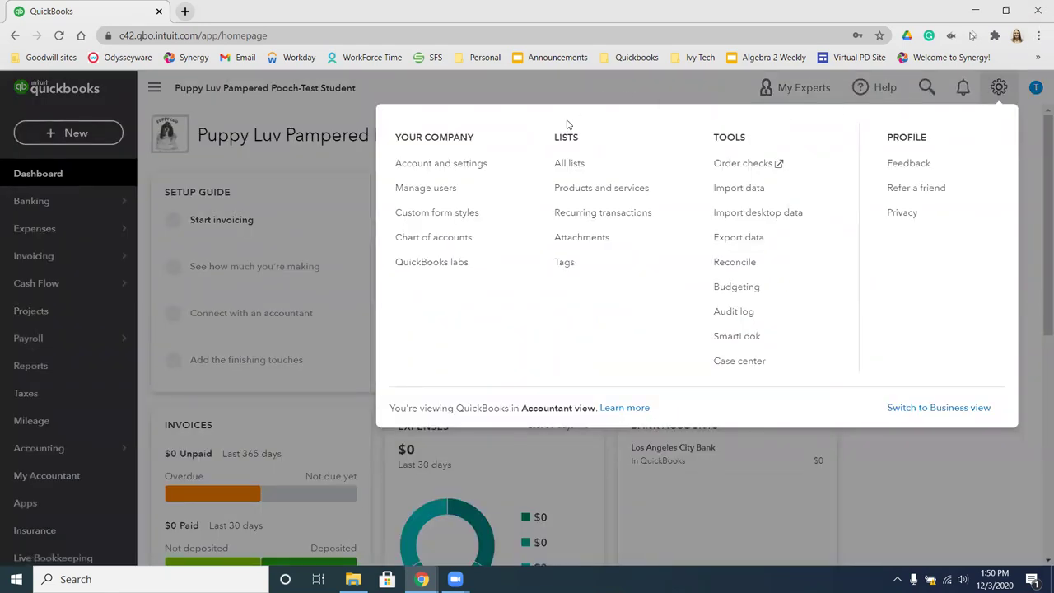
click(594, 170)
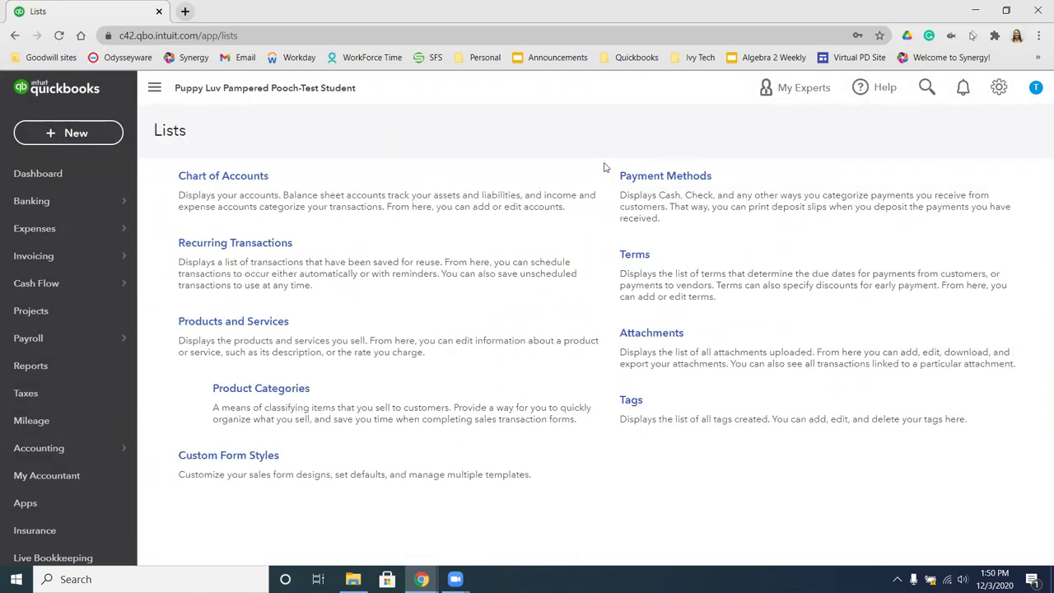
click(276, 399)
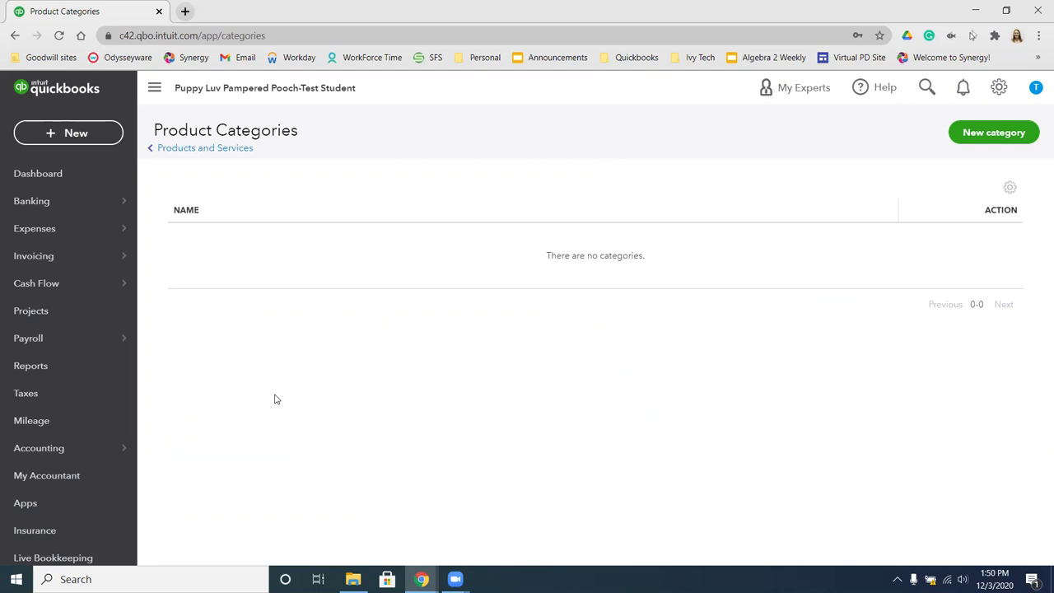
click(992, 135)
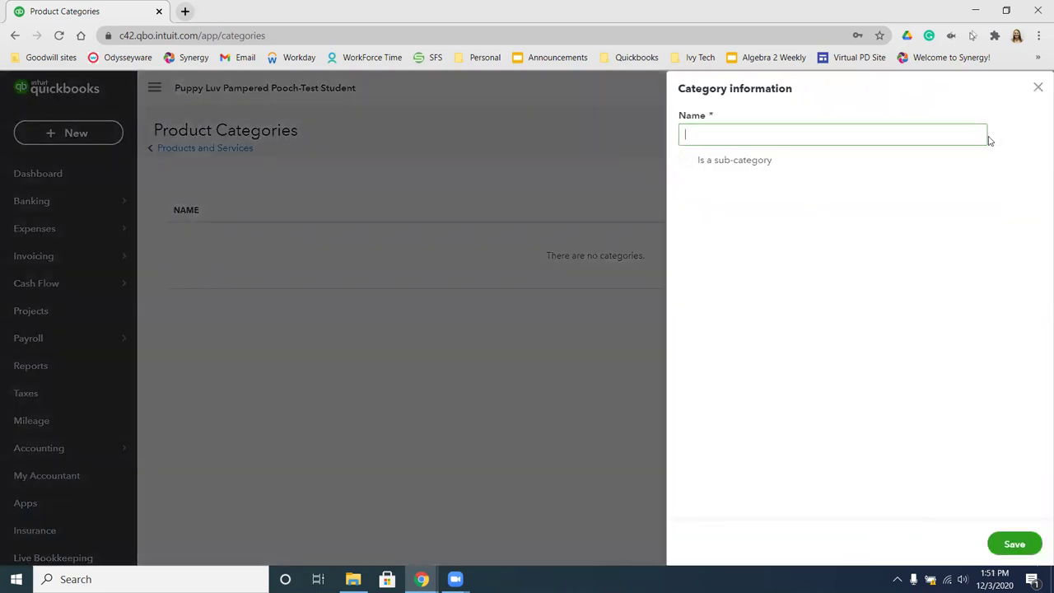
text(Full Pet Groom)
click(1029, 544)
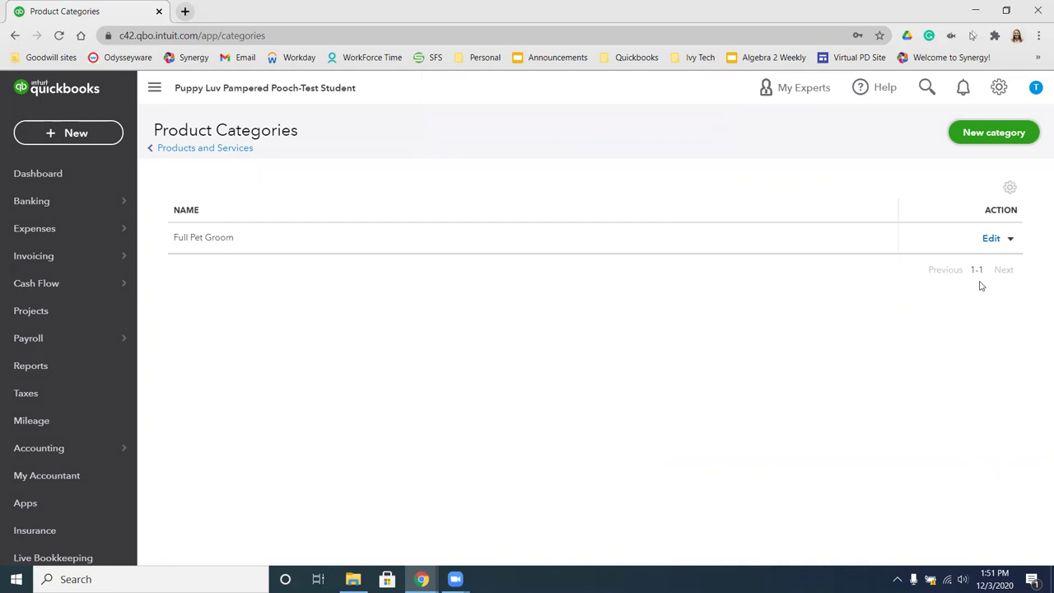
Add two more product categories named Mini Pet Groom and Bath and Brush
click(988, 137)
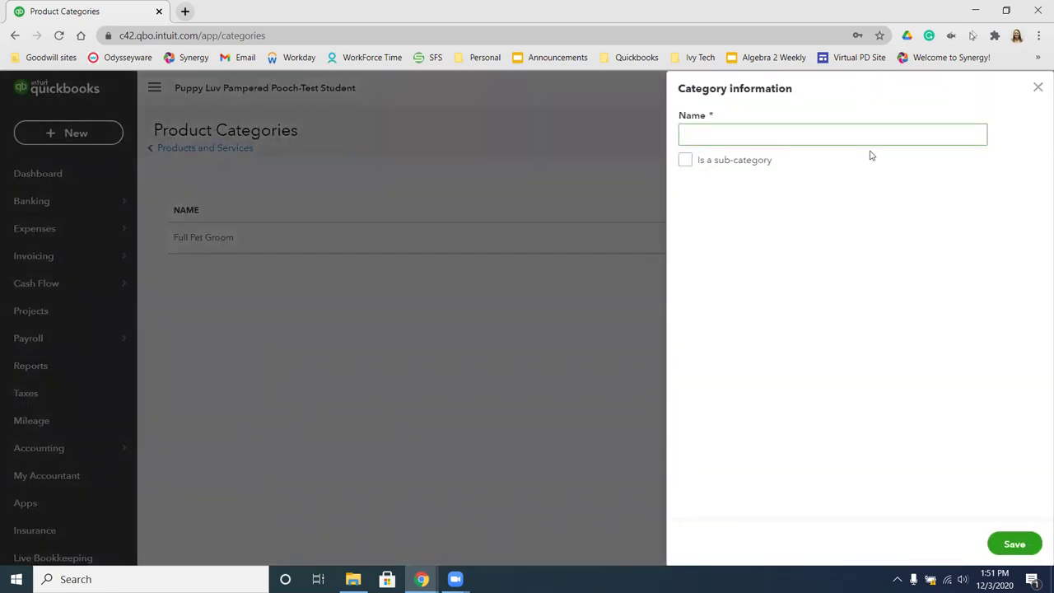
text(Mini Pet Groom)
click(1001, 543)
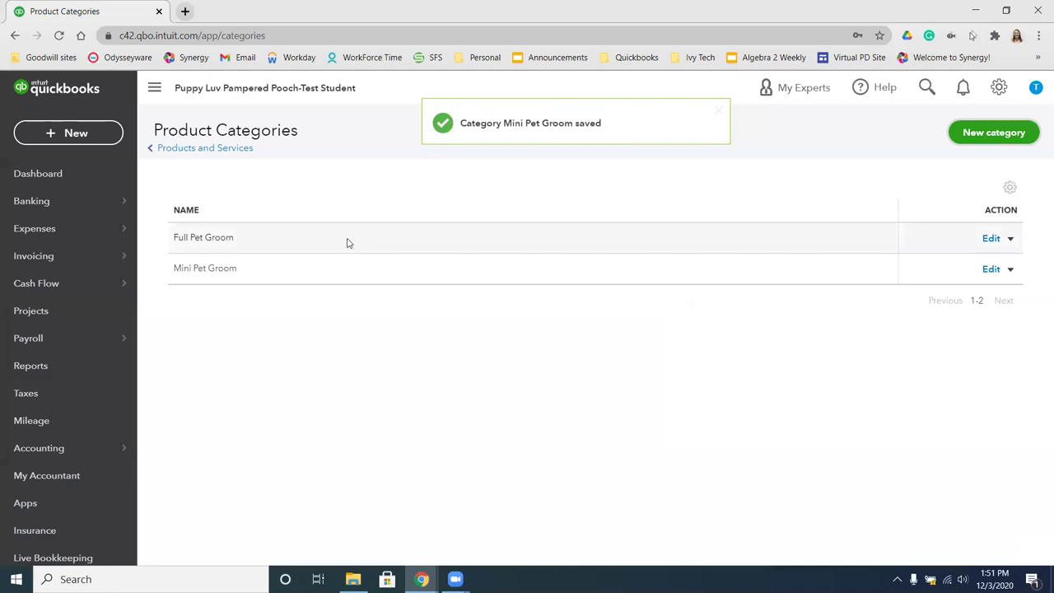
click(992, 131)
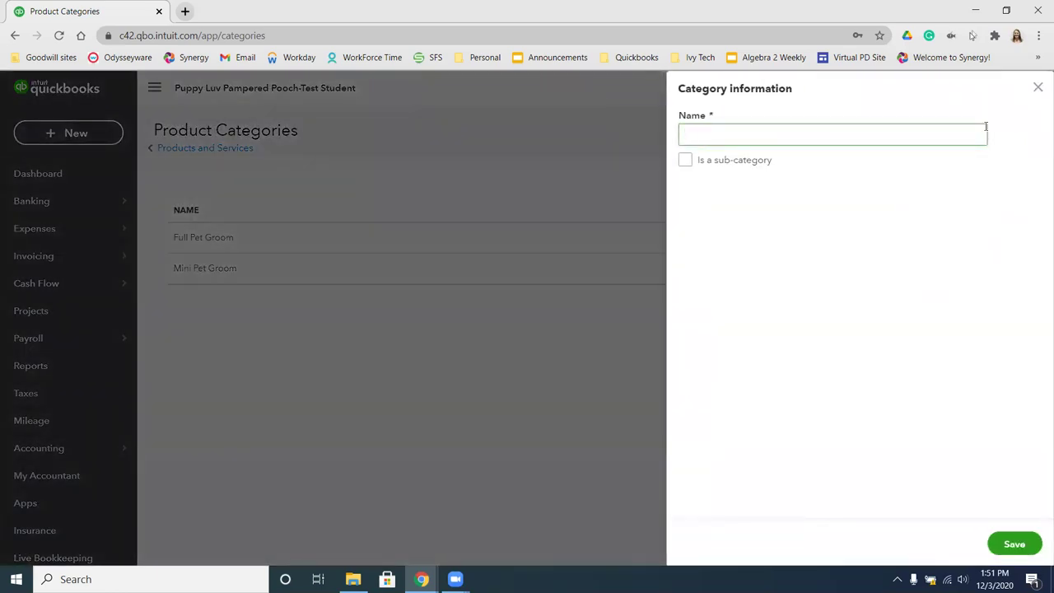
text(Bath and Brush)
click(1011, 545)
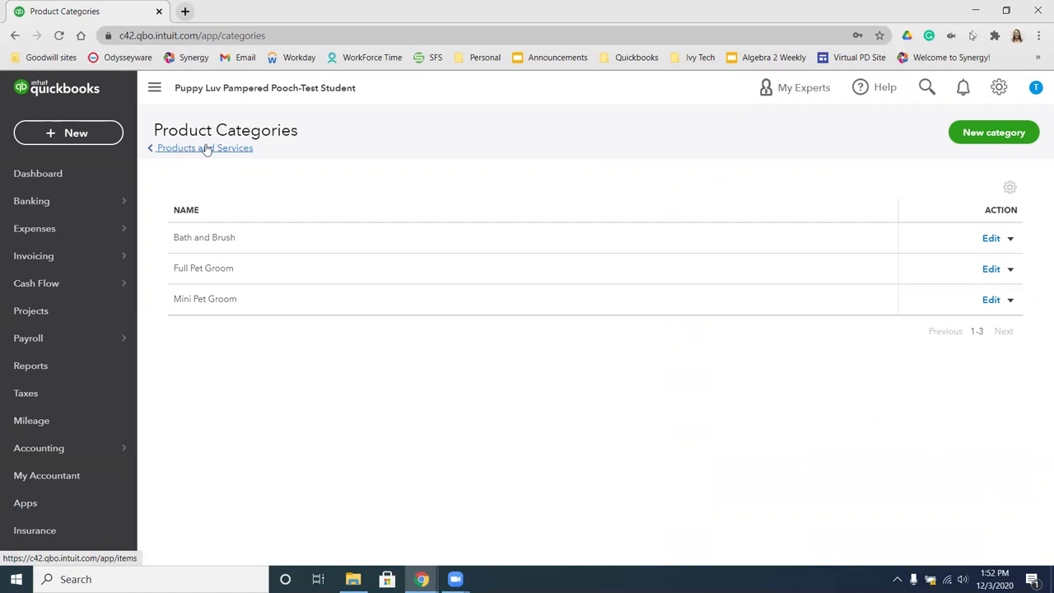
Start a new service item in Products and Services named Small and assign it to the Full Pet Groom category
click(207, 148)
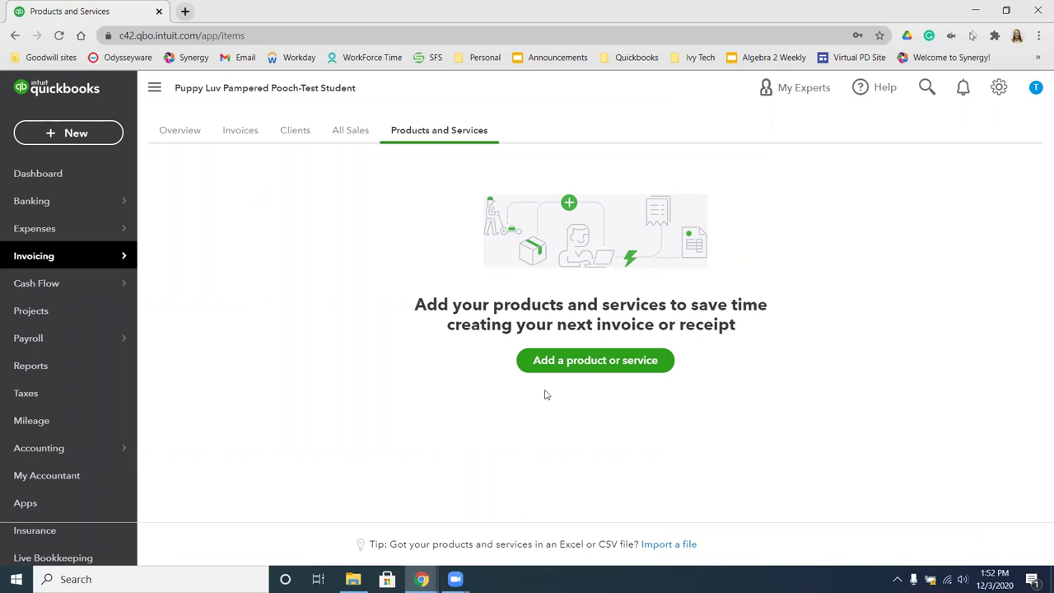
click(594, 362)
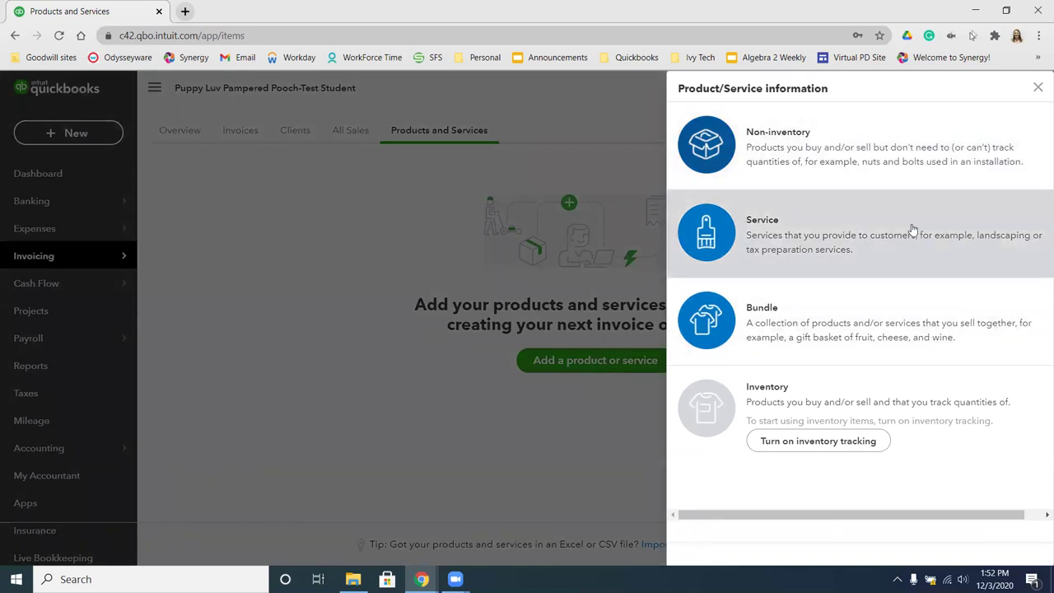
click(811, 231)
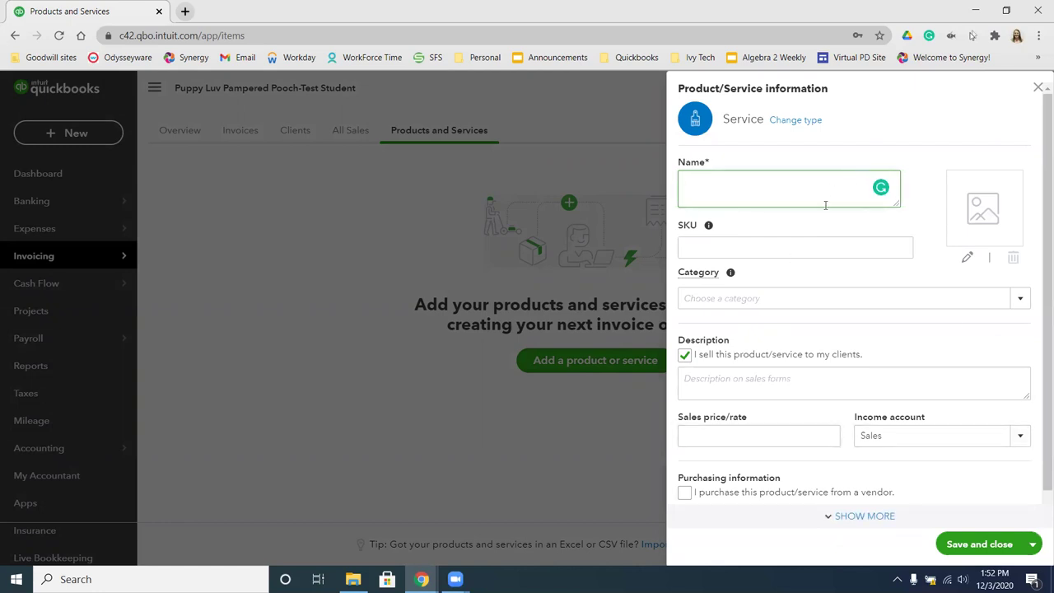
text(Small)
click(777, 300)
text(Full Pet Groom)
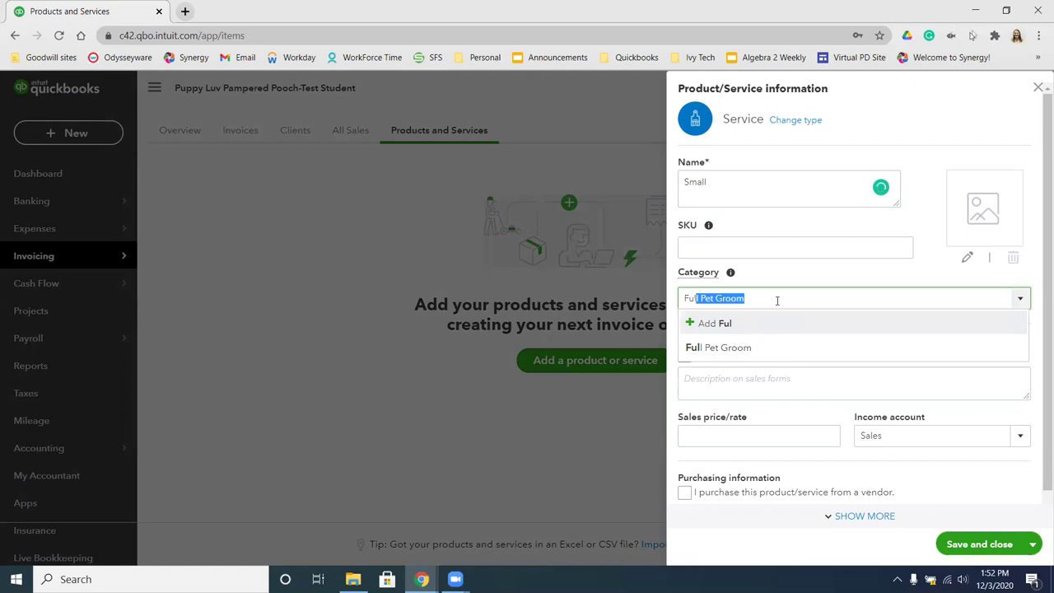
click(754, 348)
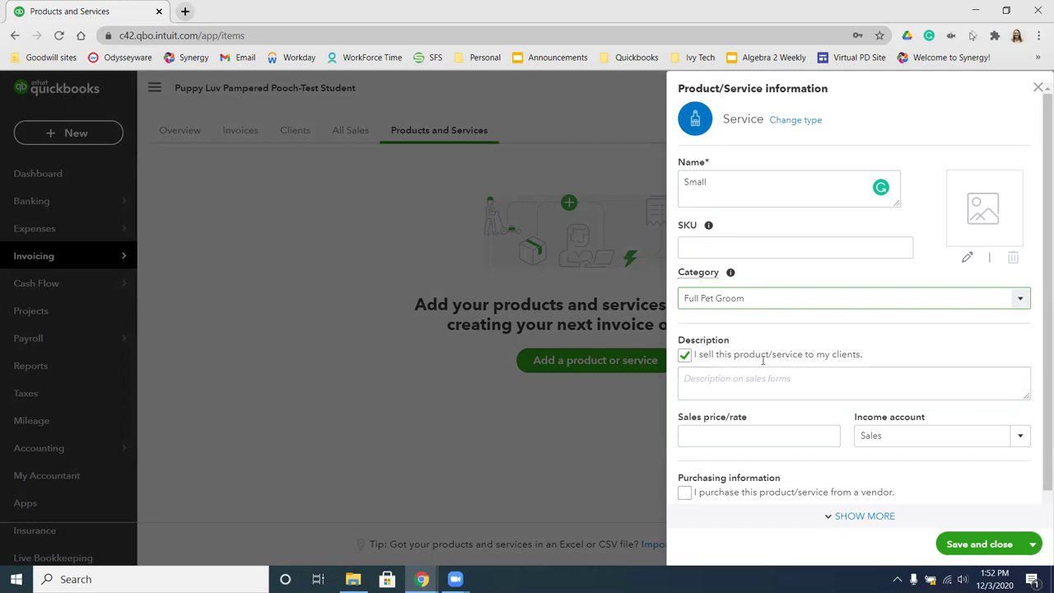
Enter "Full Pet Groom, Small" as the service's description on sales forms
click(761, 372)
text(F)
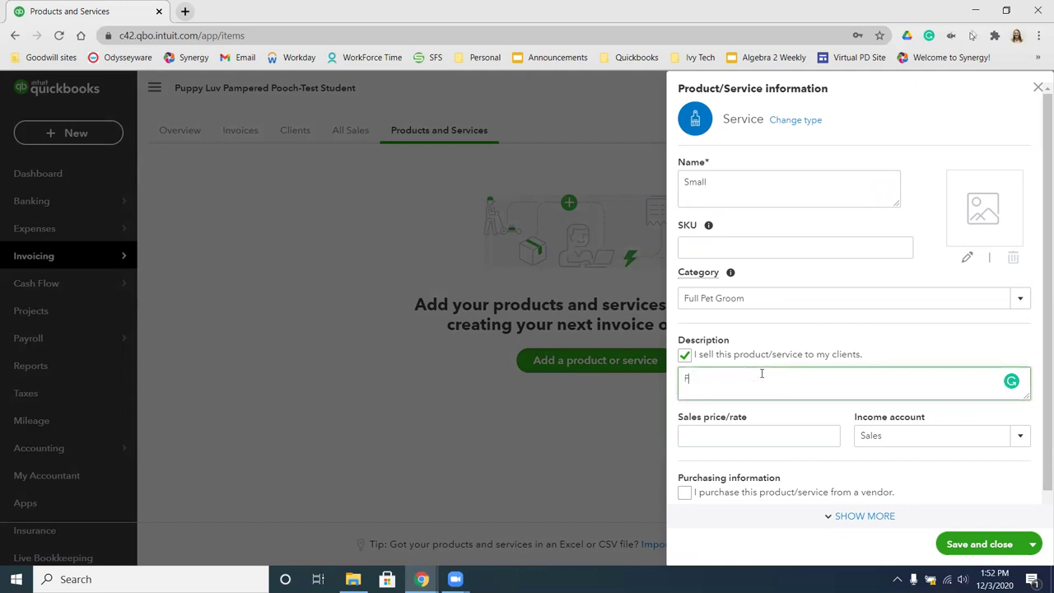
text(ull Pet Groom)
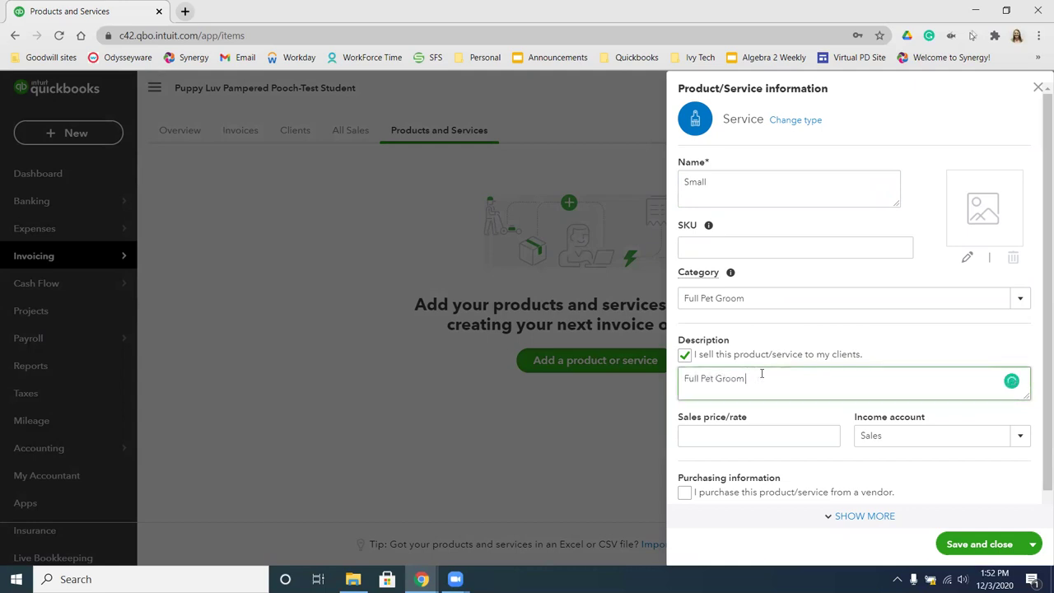
text(, Small)
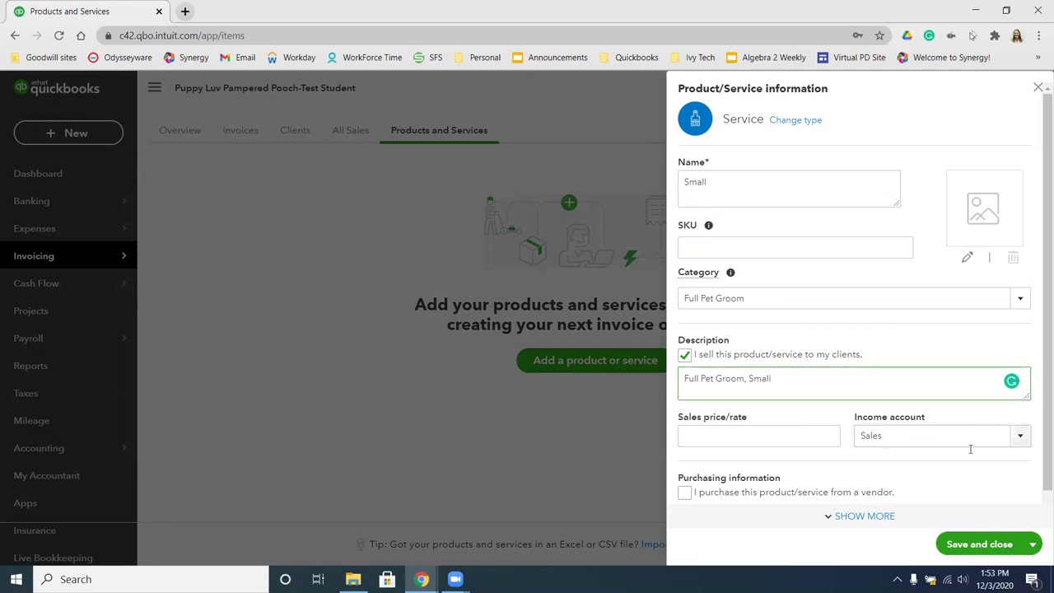
Set the income account of the Small service to Pooch Services
click(1021, 439)
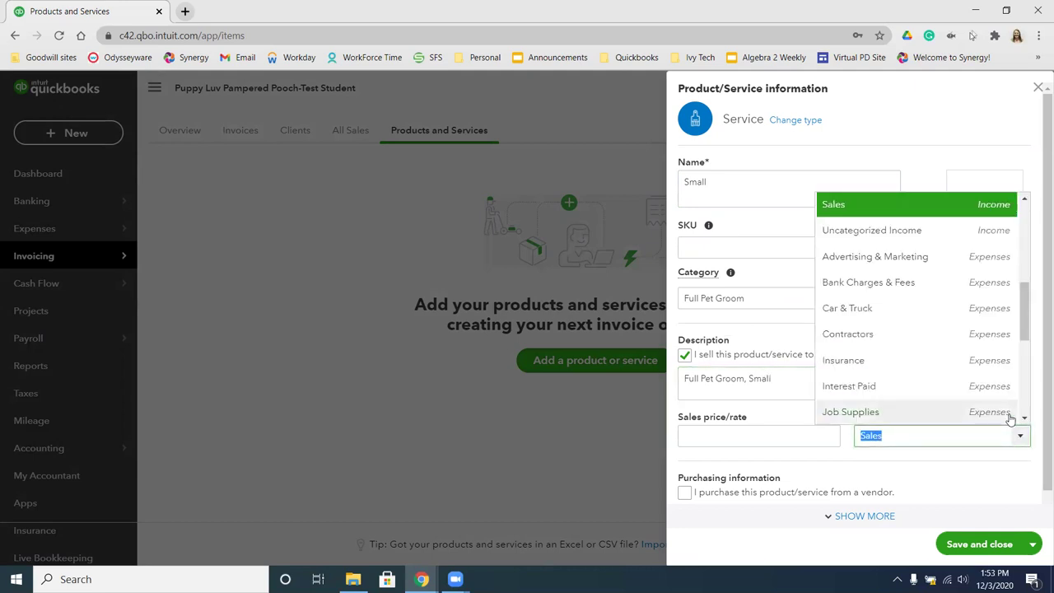
scroll(988, 375, down, 5)
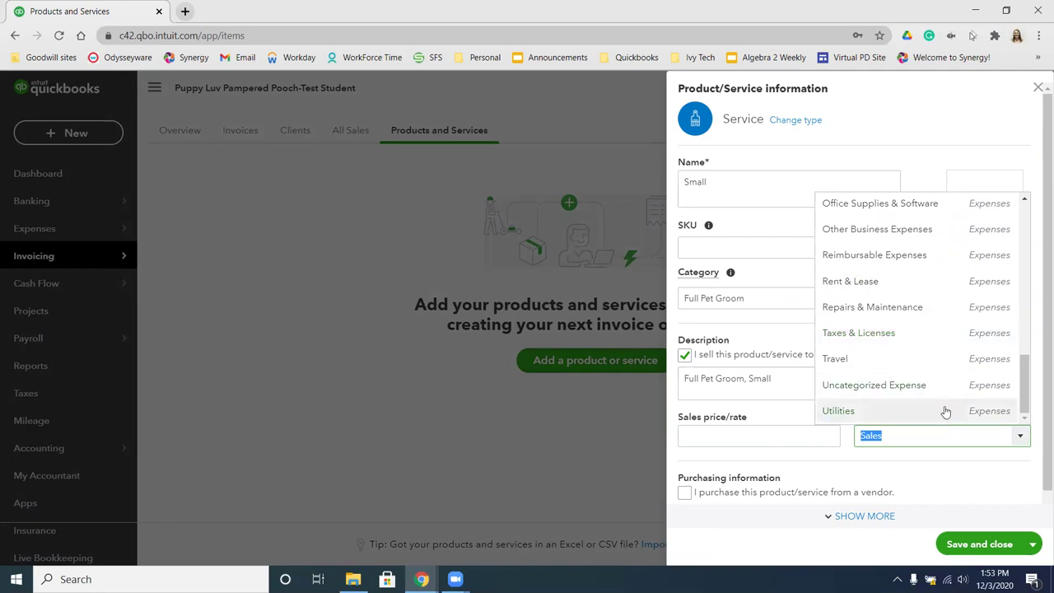
scroll(945, 408, up, 1)
scroll(946, 408, up, 5)
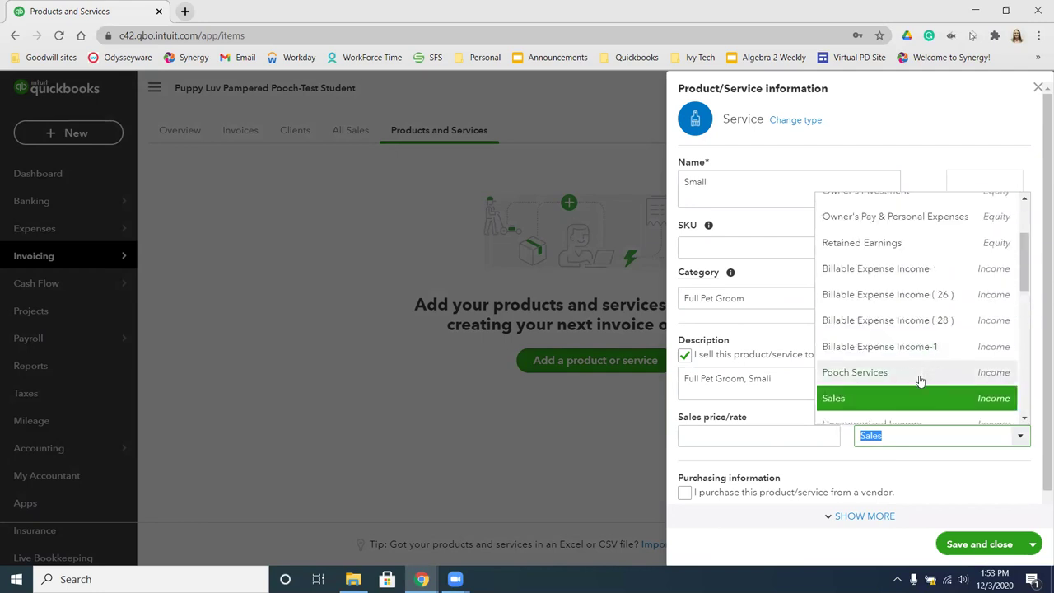
click(919, 377)
Set the Small service's sales price to 40, then save and close it
click(760, 432)
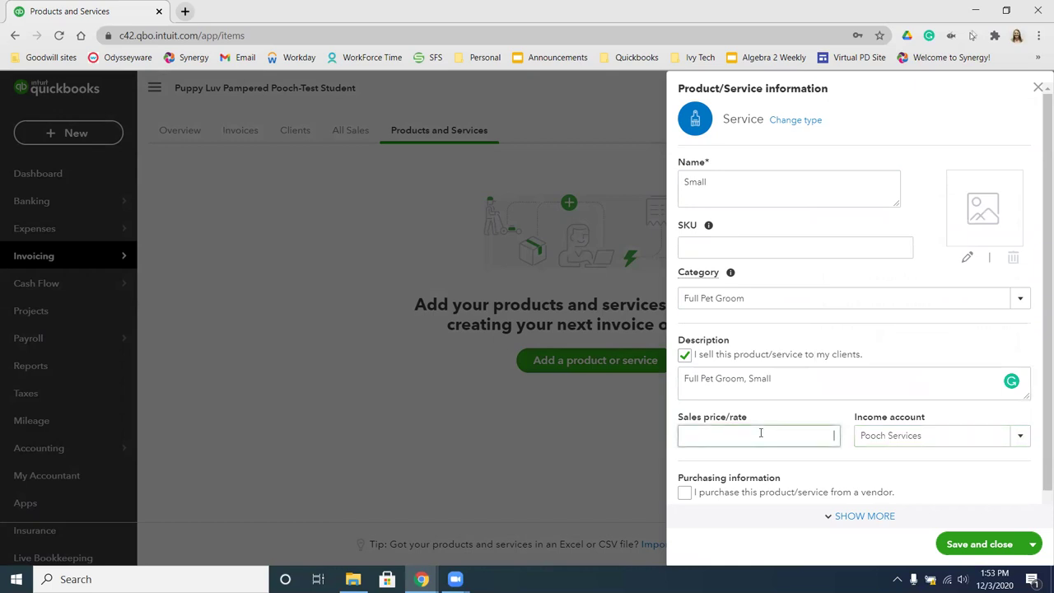
text(40)
click(984, 545)
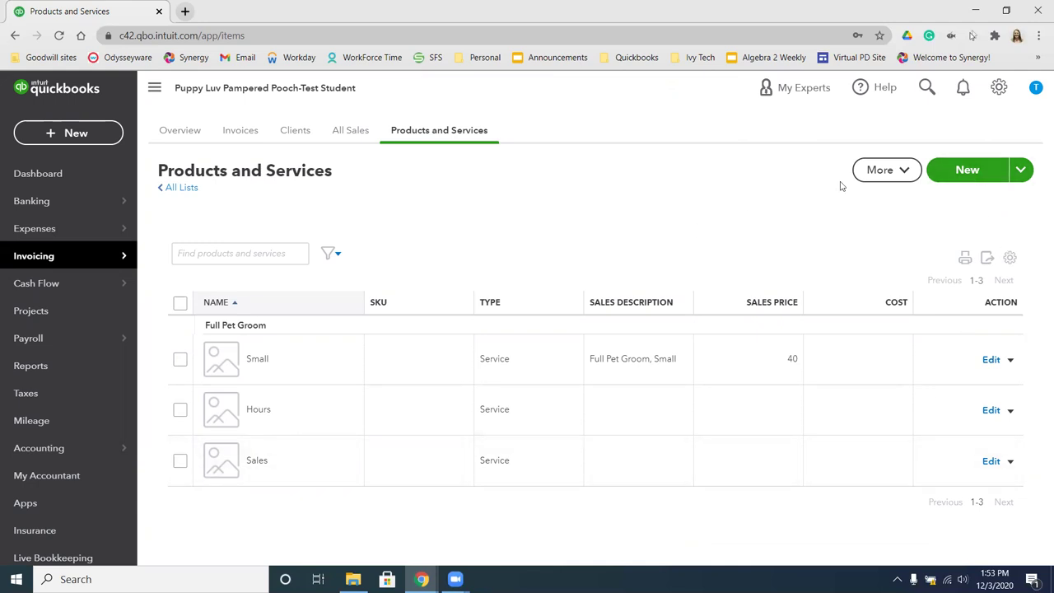
Start another service item named Medium and assign it to the Full Pet Groom category
click(978, 173)
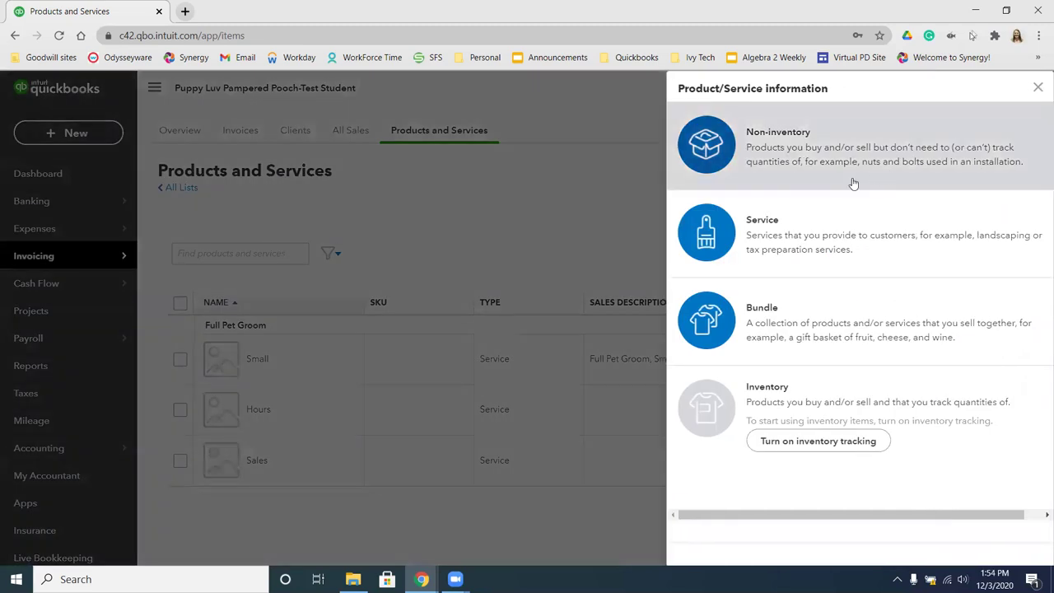
click(834, 243)
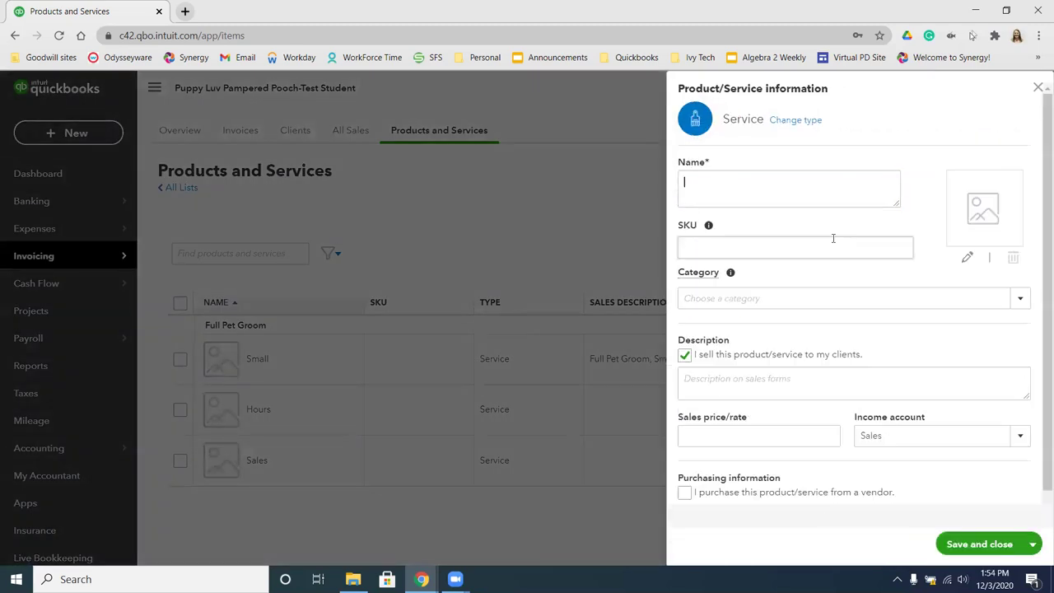
text(Medium)
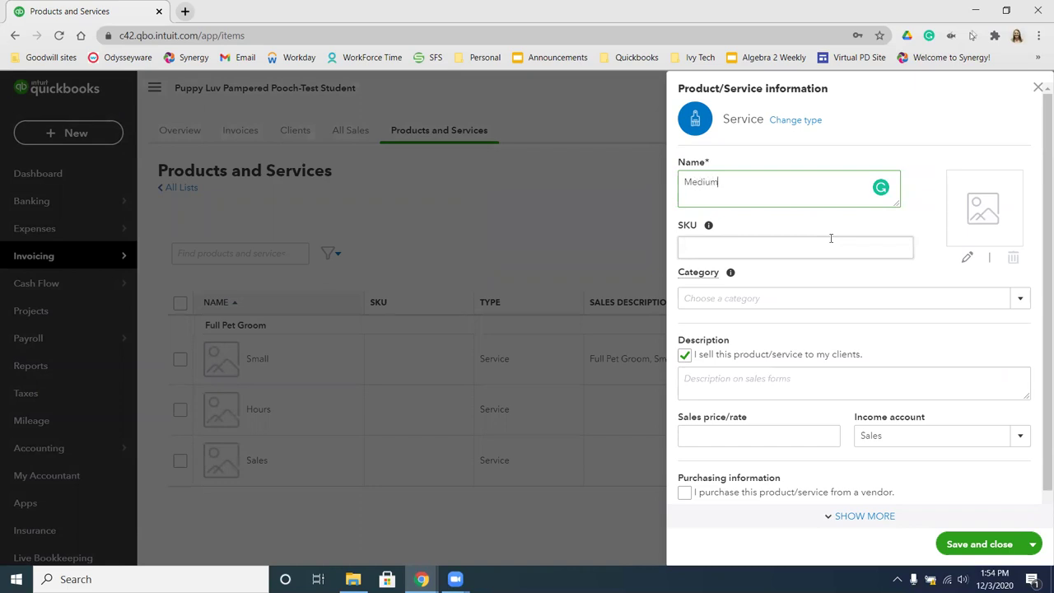
click(779, 297)
text(Full Pet Groom)
click(729, 355)
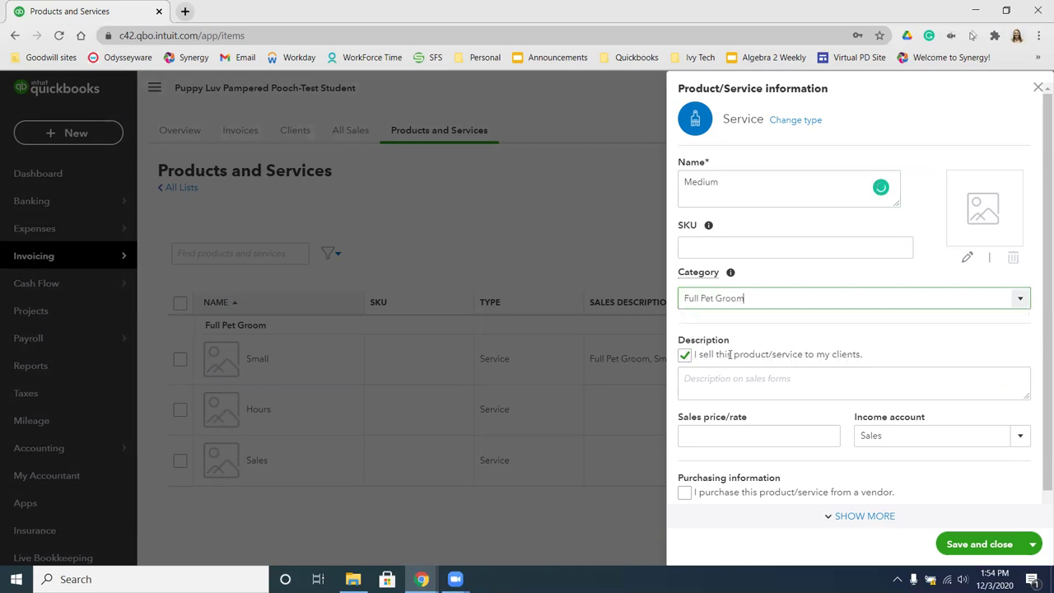
Enter the sales description "Full Pet Groom, Medium" and set the sales price to 45
click(735, 383)
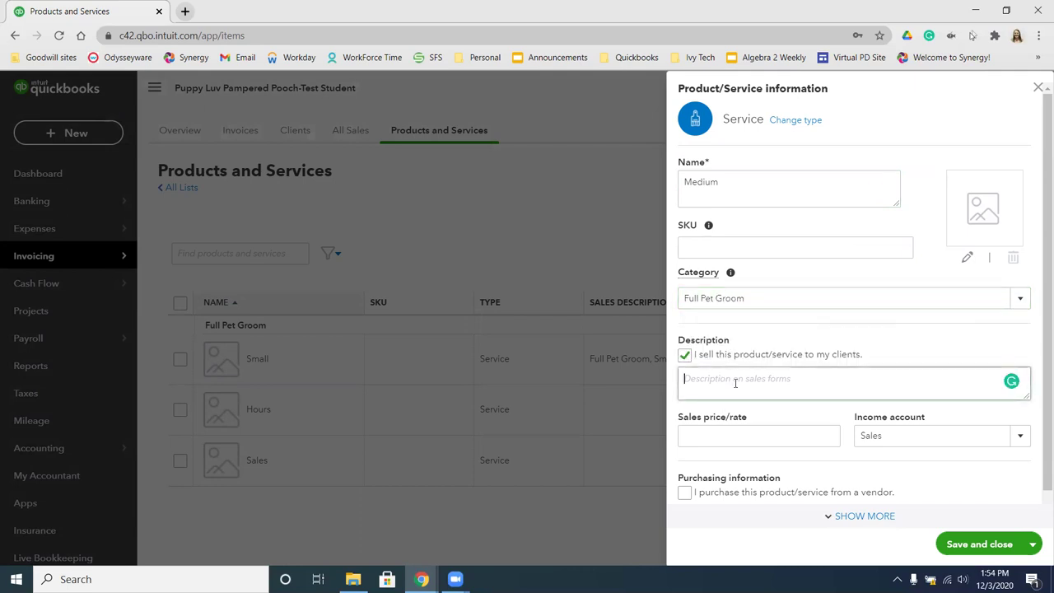
text(Full Pet Groom, Medium)
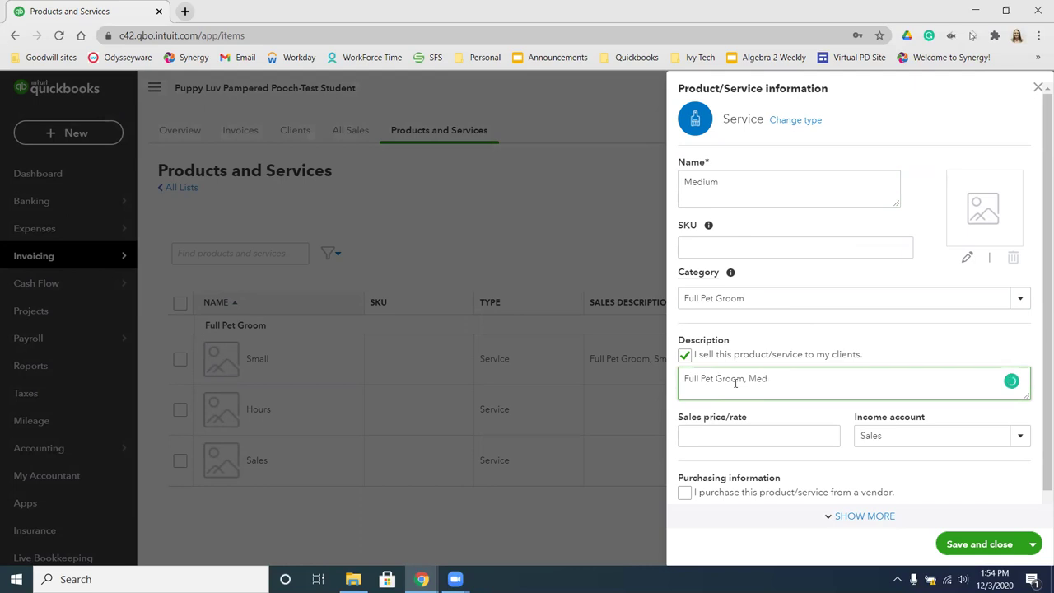
click(723, 429)
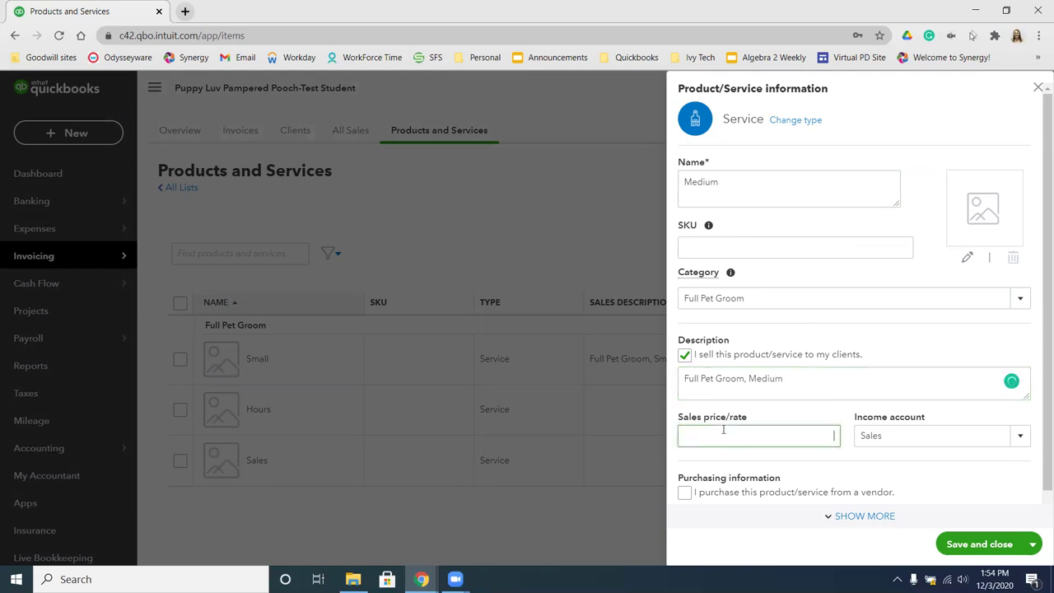
text(45)
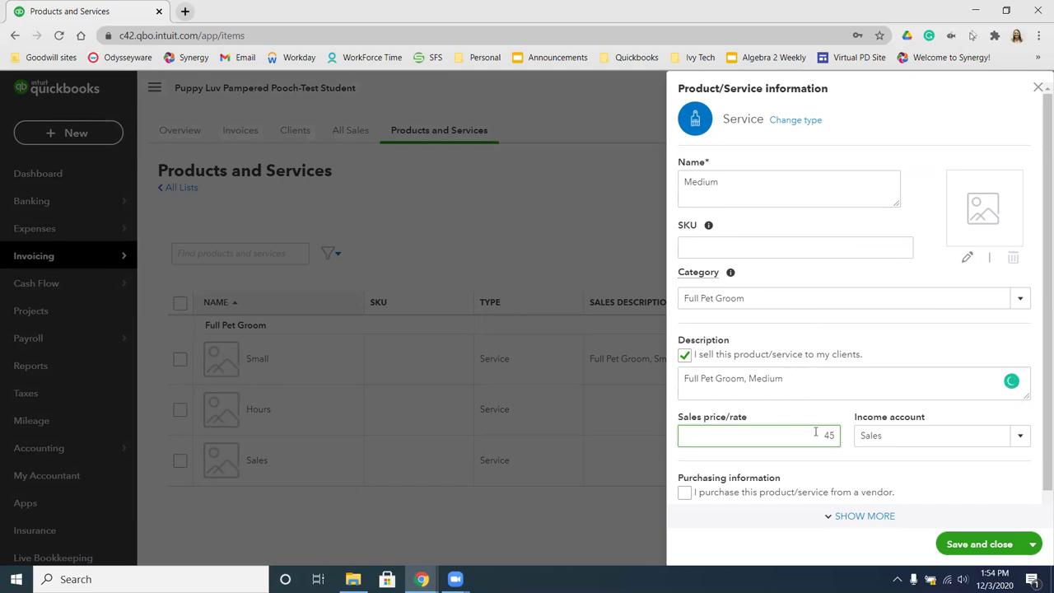
Set the Medium service's income account to Pooch Services and save it, continuing with a new blank service
click(1019, 436)
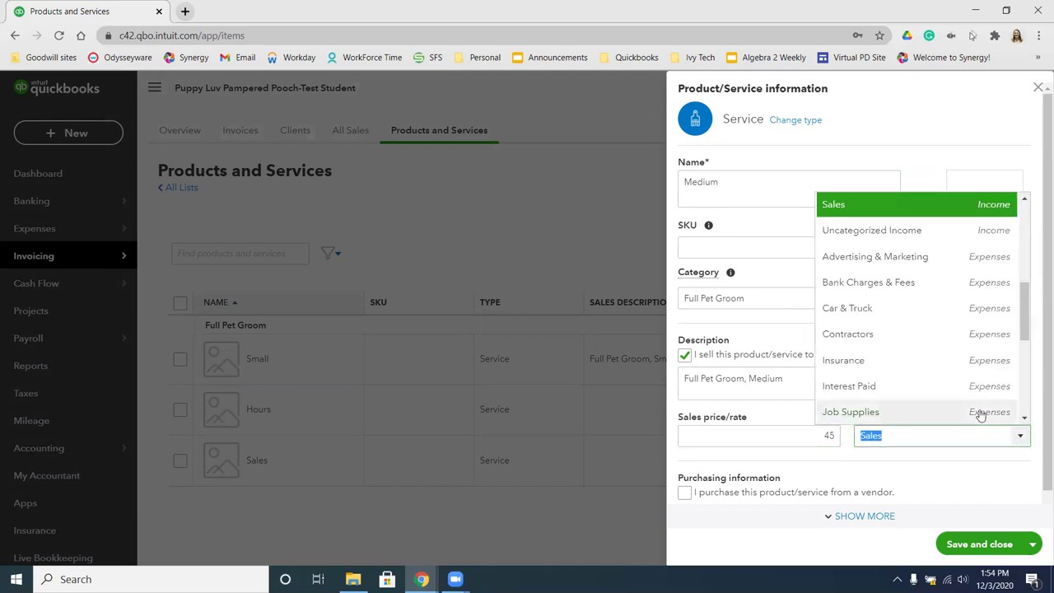
scroll(935, 368, up, 1)
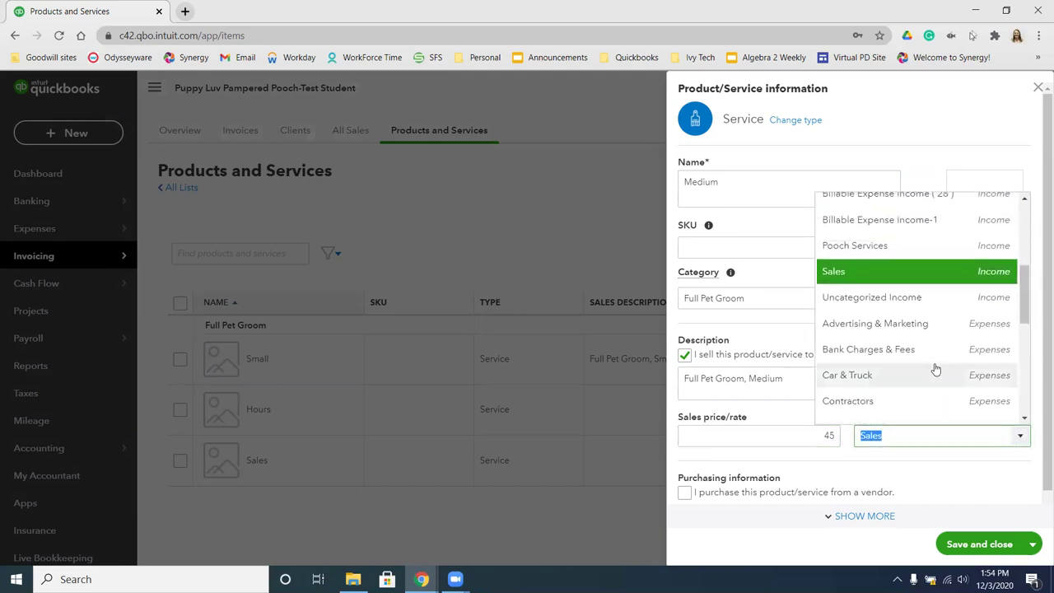
click(894, 244)
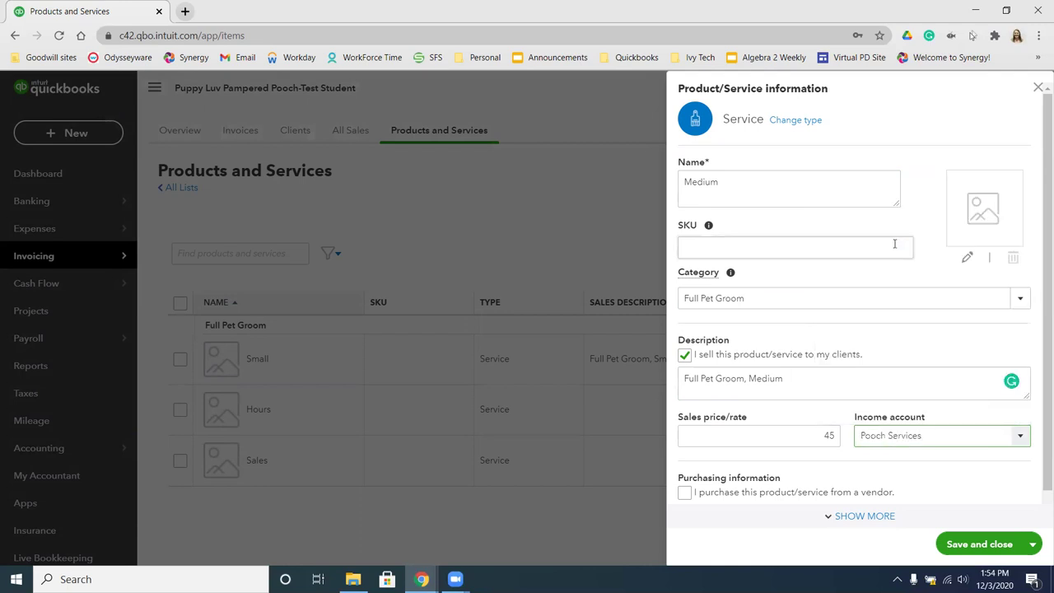
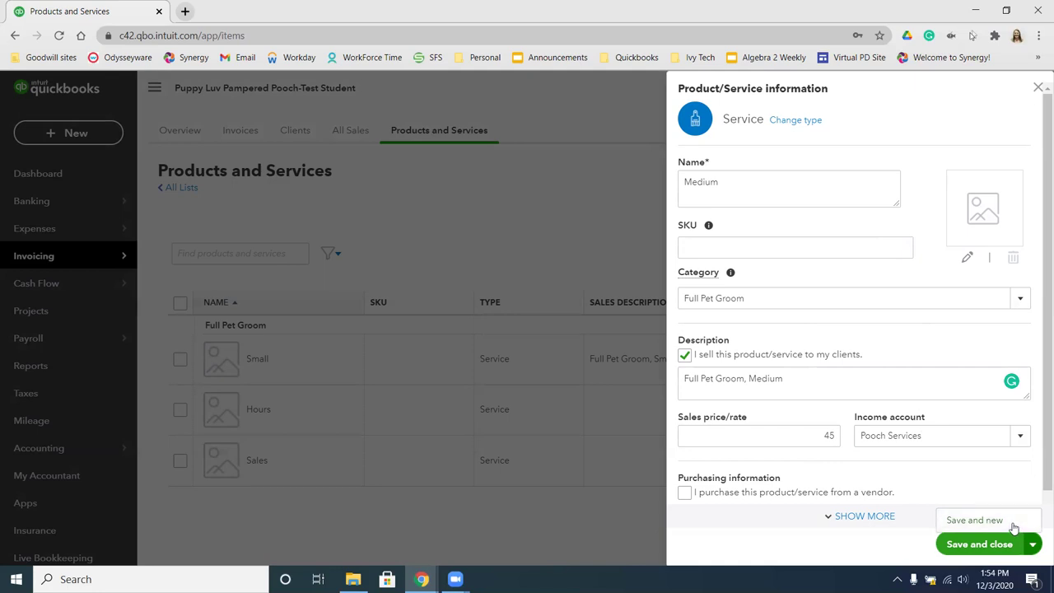
click(1014, 528)
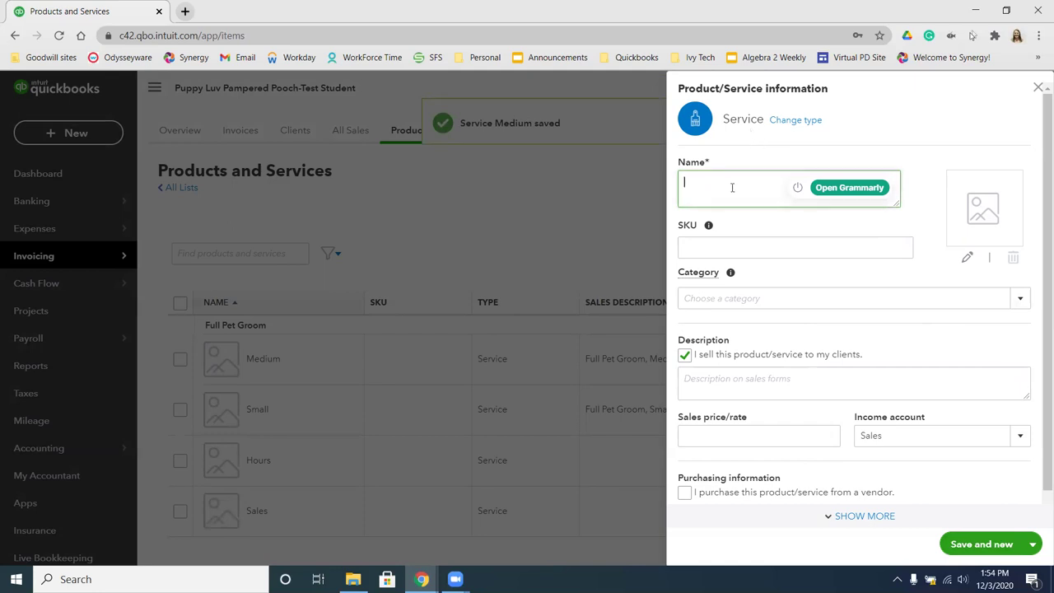
Name the new service Large and assign it to the Full Pet Groom category
text(Large)
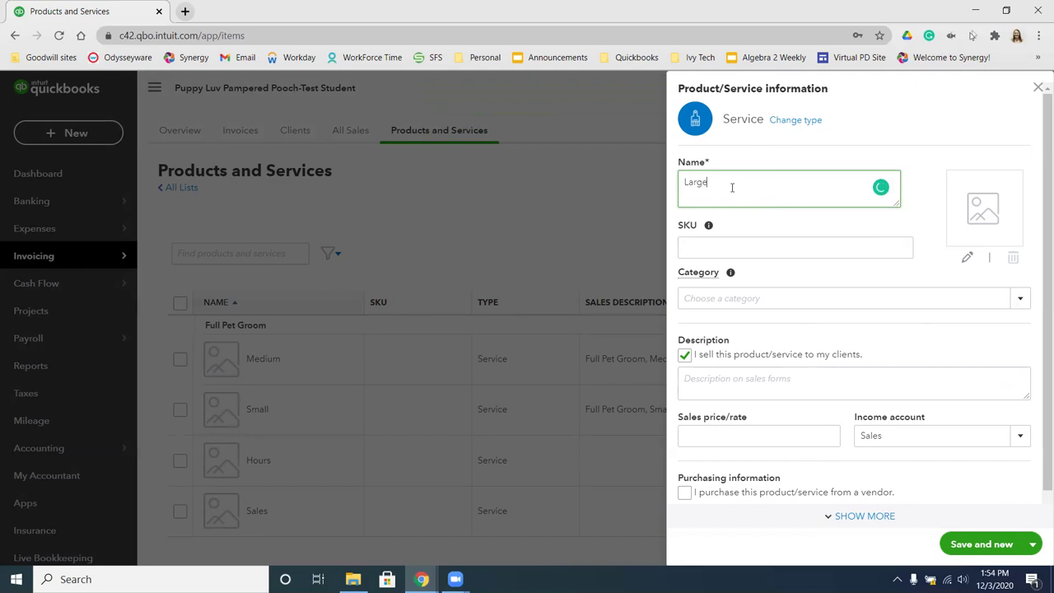
click(725, 300)
text(full)
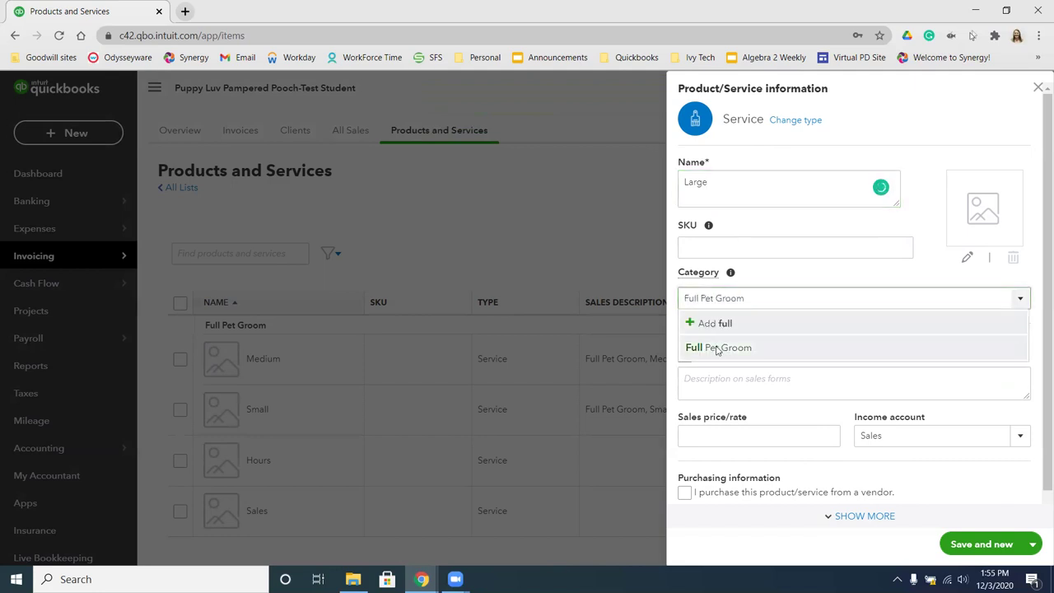
click(708, 349)
Enter the sales description "Full Pet Groom, Large" and set the sales price to 55
click(710, 381)
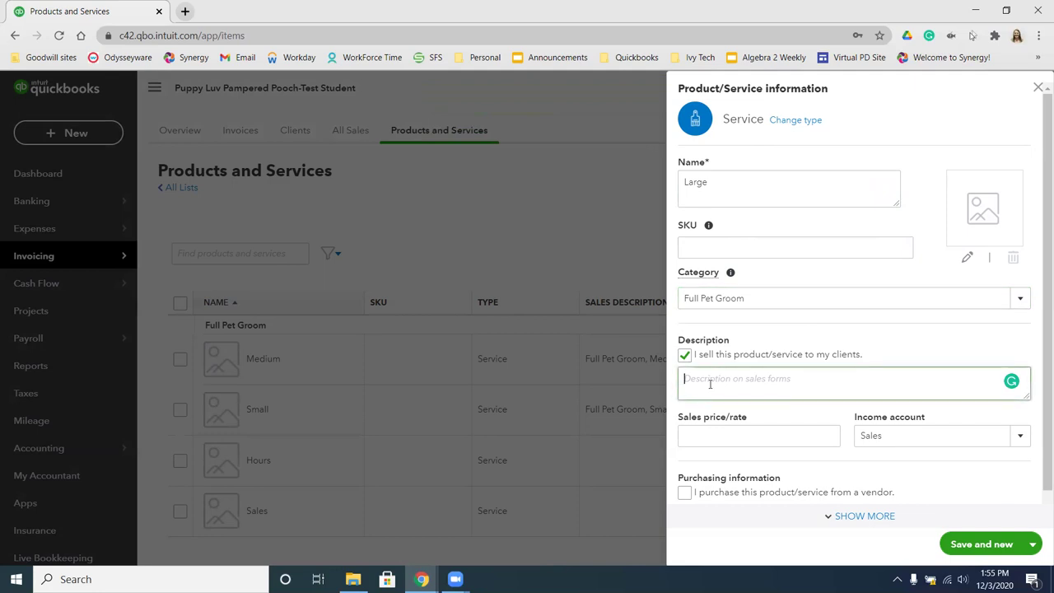
text(Full Pet Groom, Large)
click(742, 430)
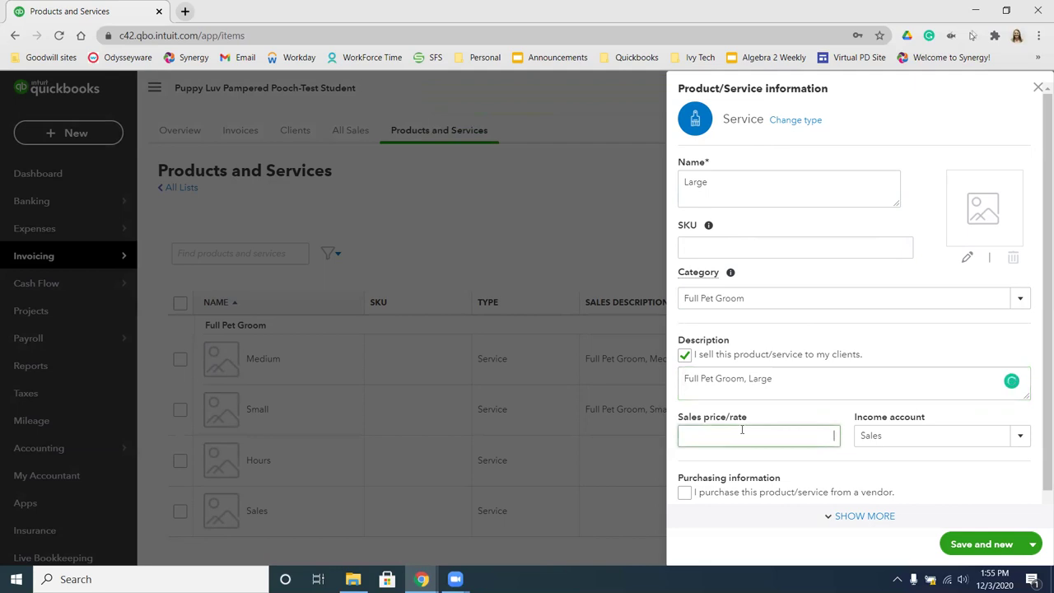
text(55)
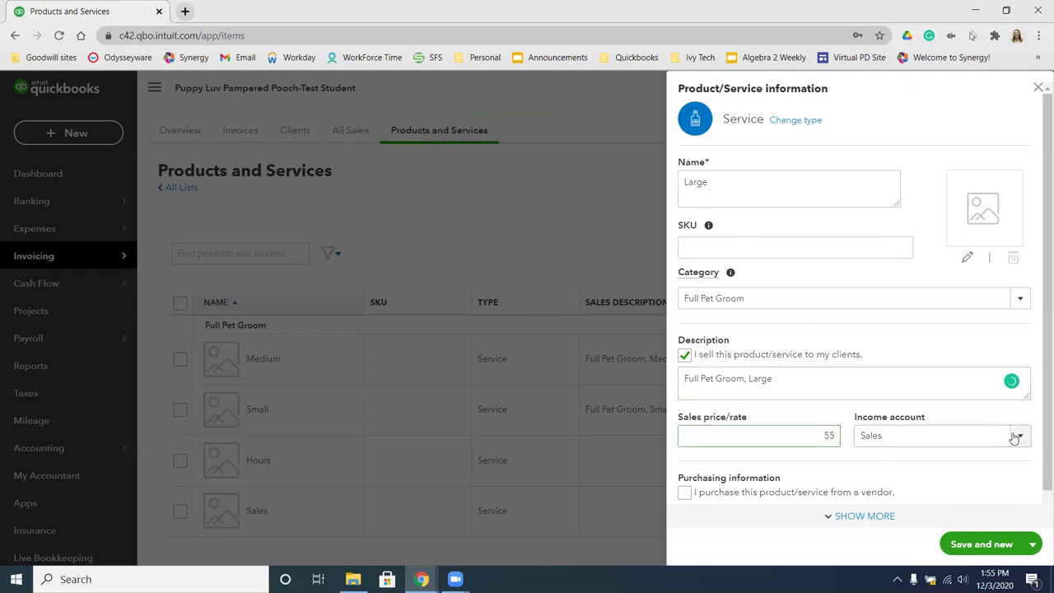
Set the Large service's income account to Pooch Services and save it, continuing with a new blank service
click(1016, 436)
scroll(935, 277, up, 1)
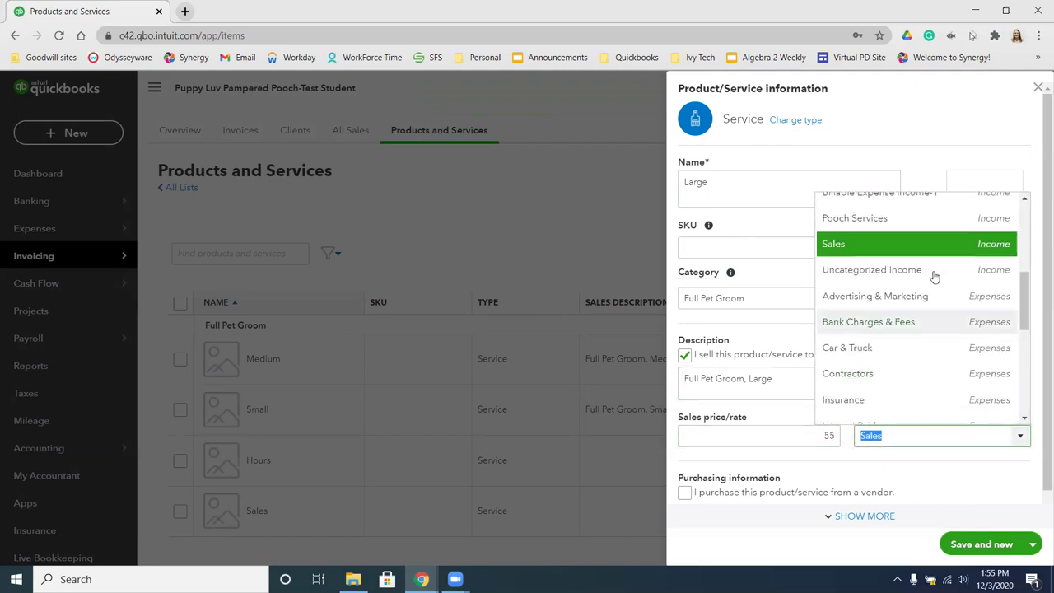
click(912, 219)
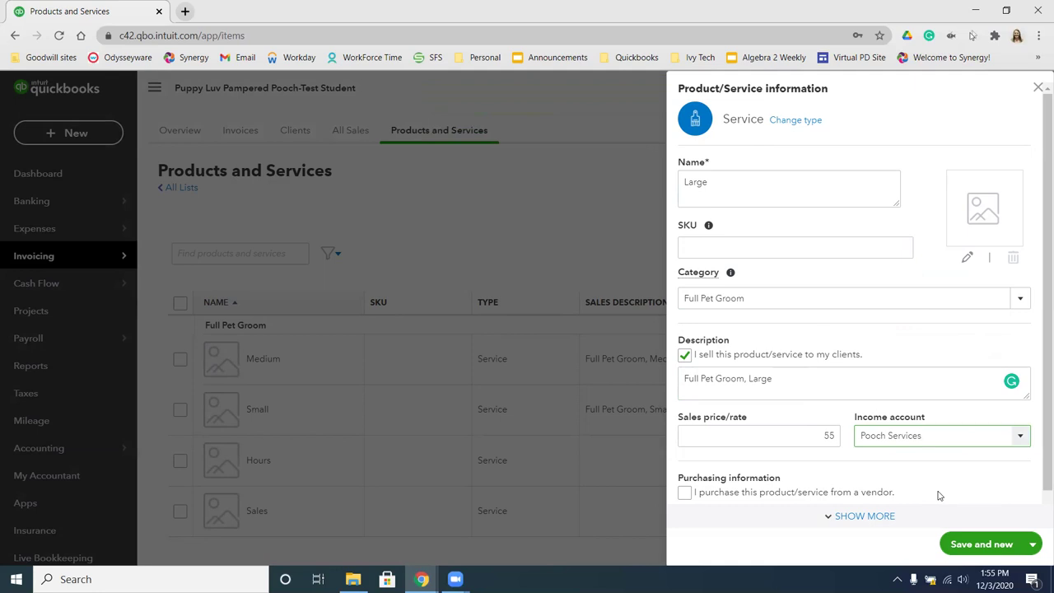
click(1036, 542)
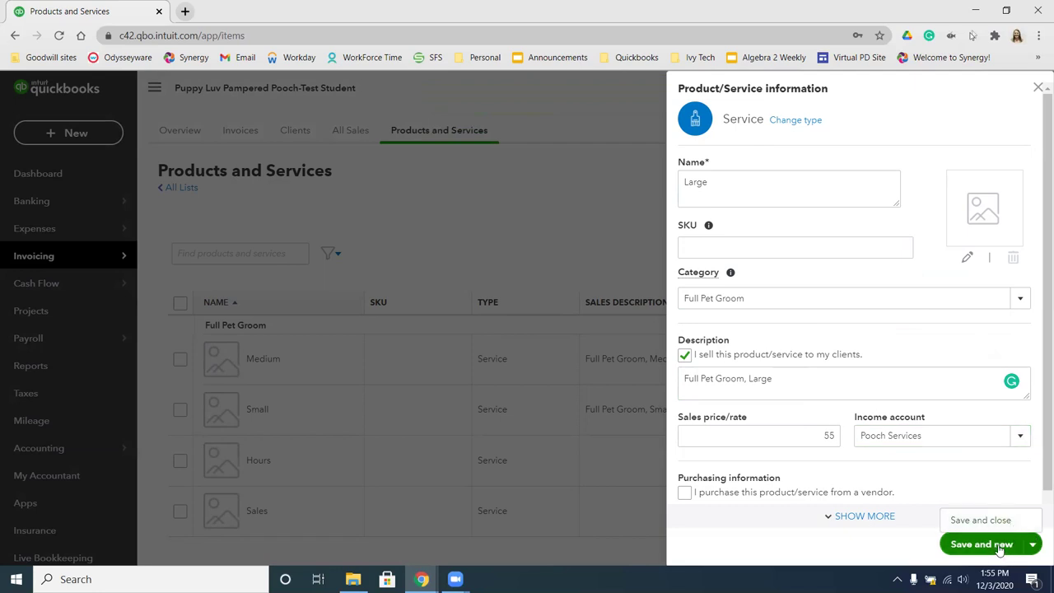
click(1000, 545)
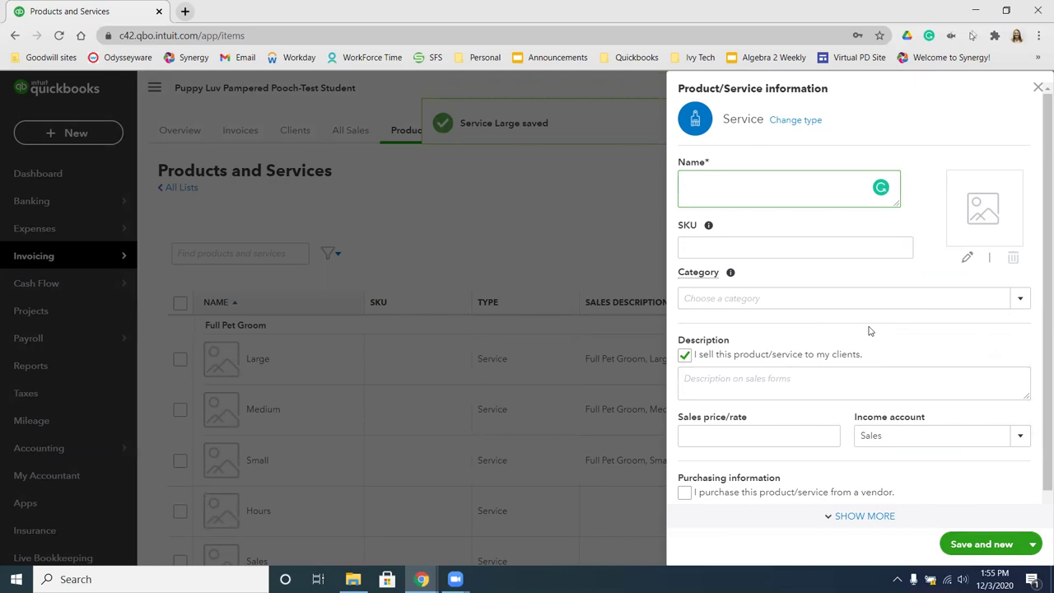
Name the new service X Large and place it in the Full Pet Groom category
text(X Large)
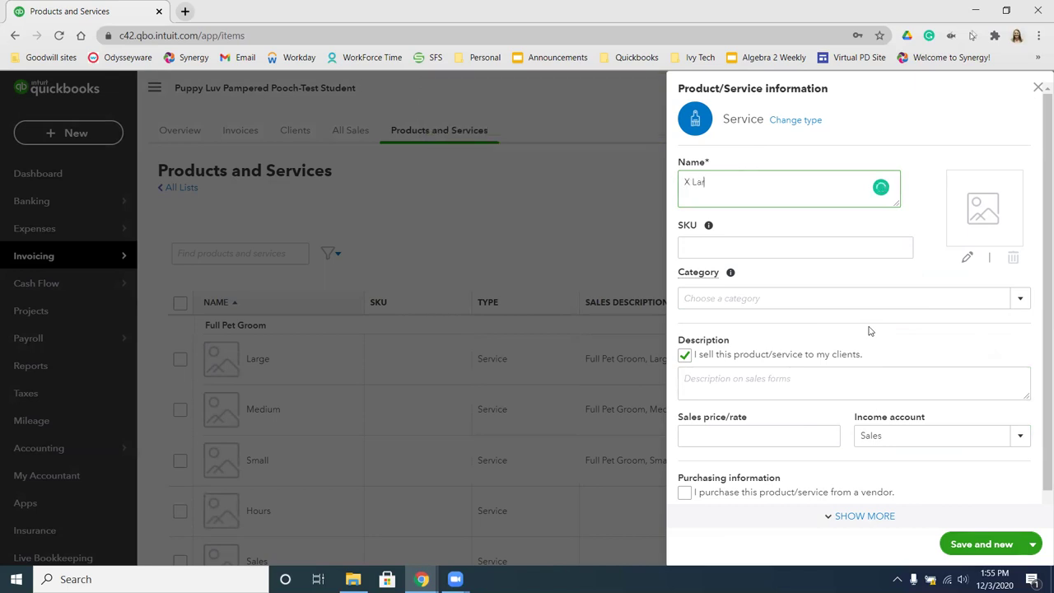
click(760, 296)
text(full)
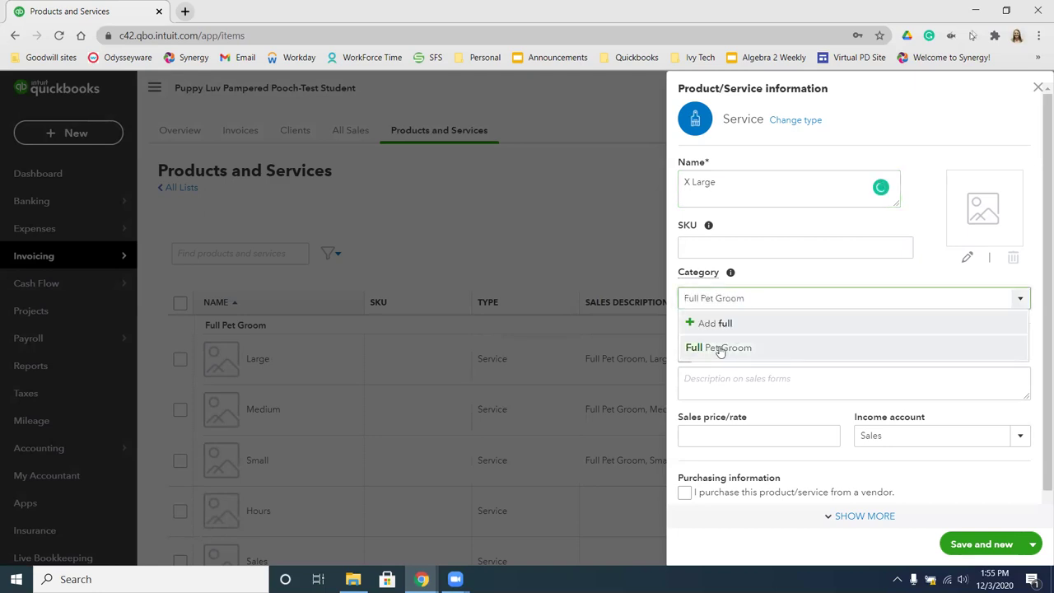
click(702, 346)
Enter the sales description "Full Pet Groom, X Large" and set the sales price to 75
click(725, 375)
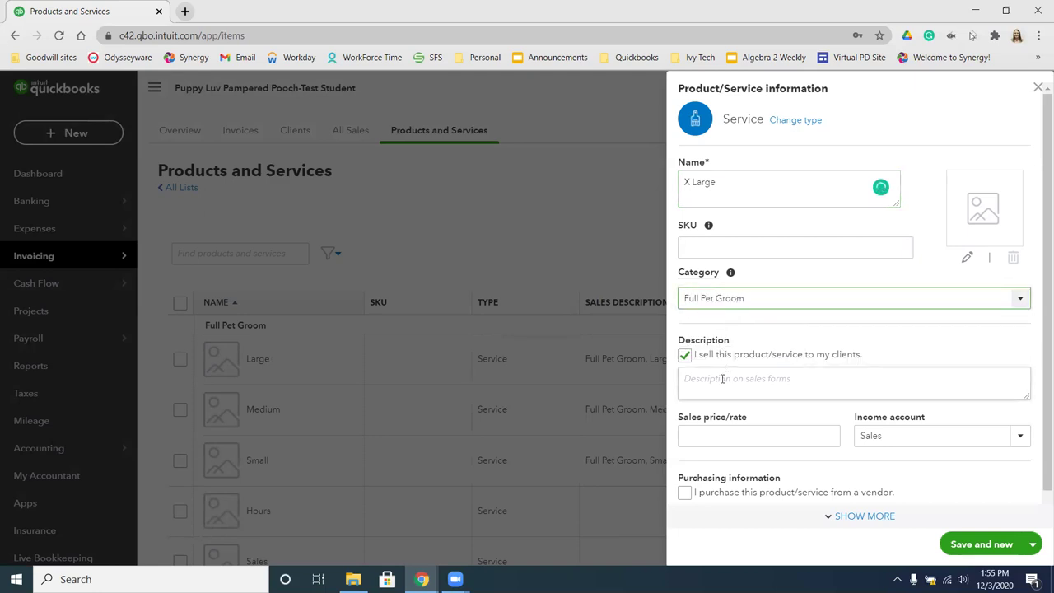
text(Full P)
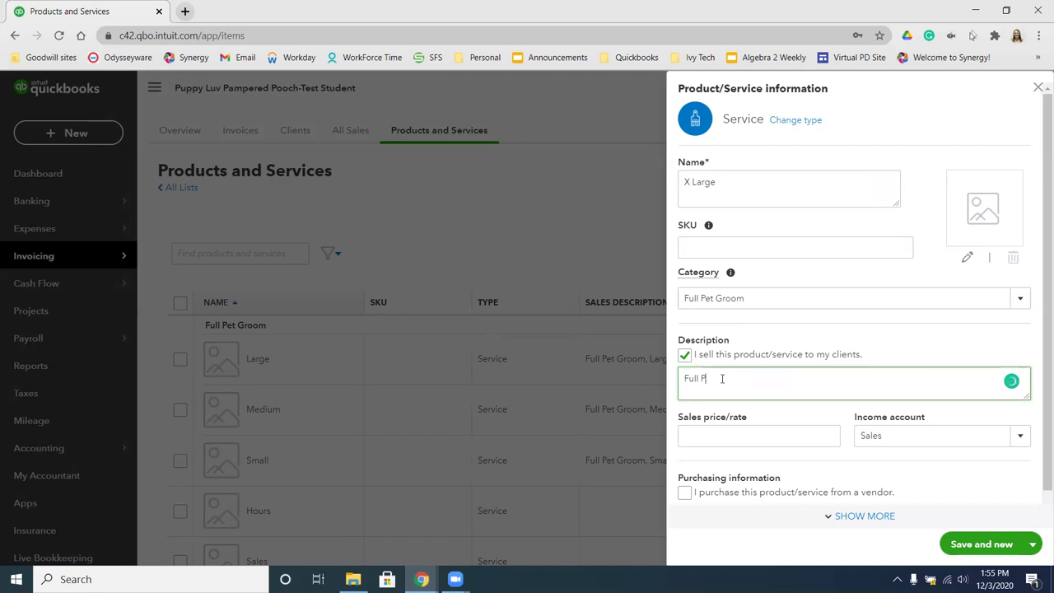
text(et Groom)
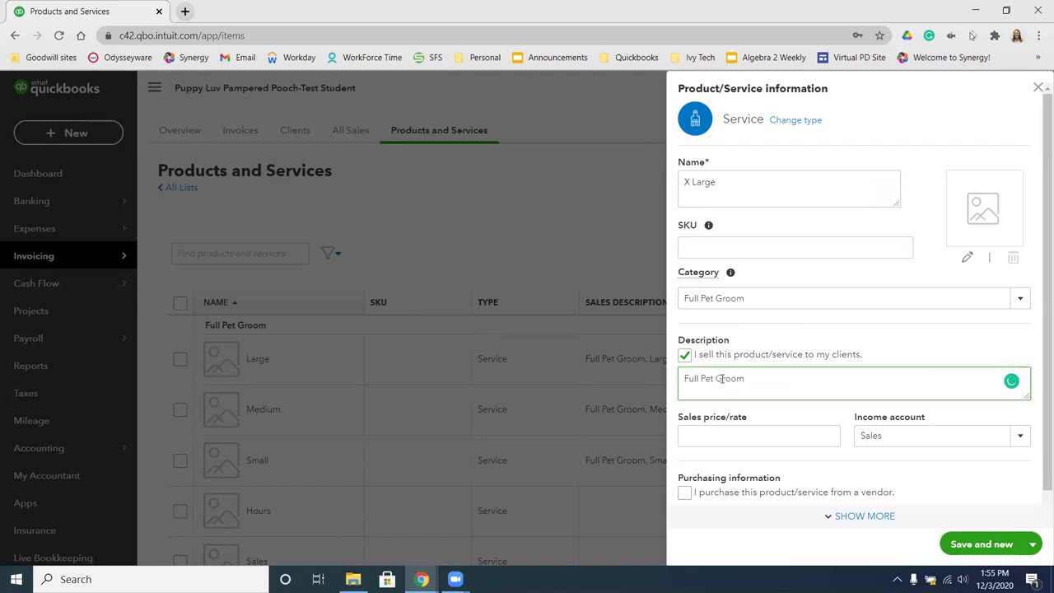
text(, X Large)
click(791, 437)
text(75)
Set the X Large service's income account to Pooch Services, and save and close it
click(936, 435)
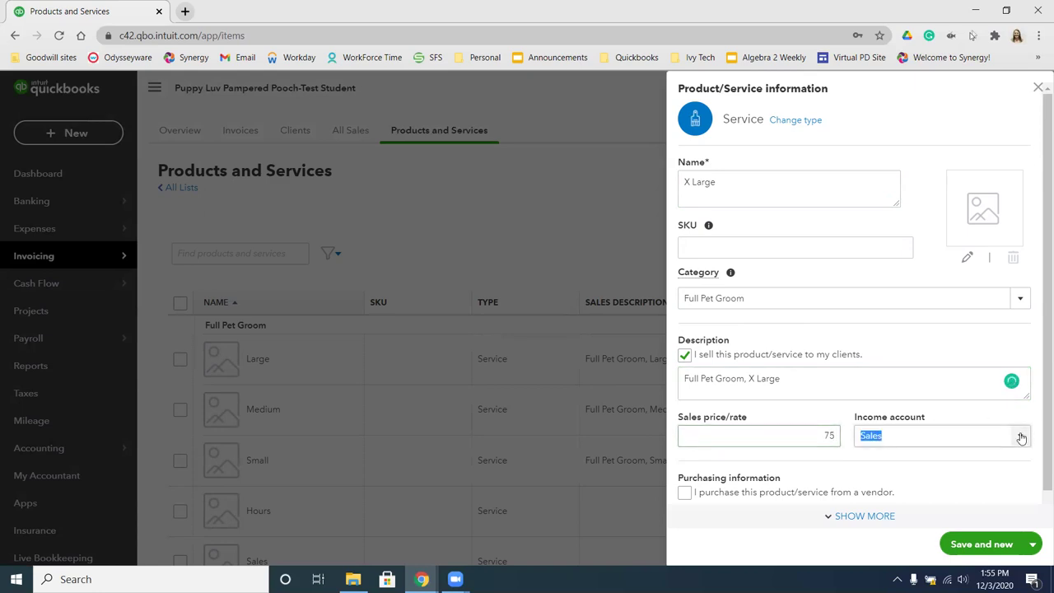
scroll(905, 271, up, 1)
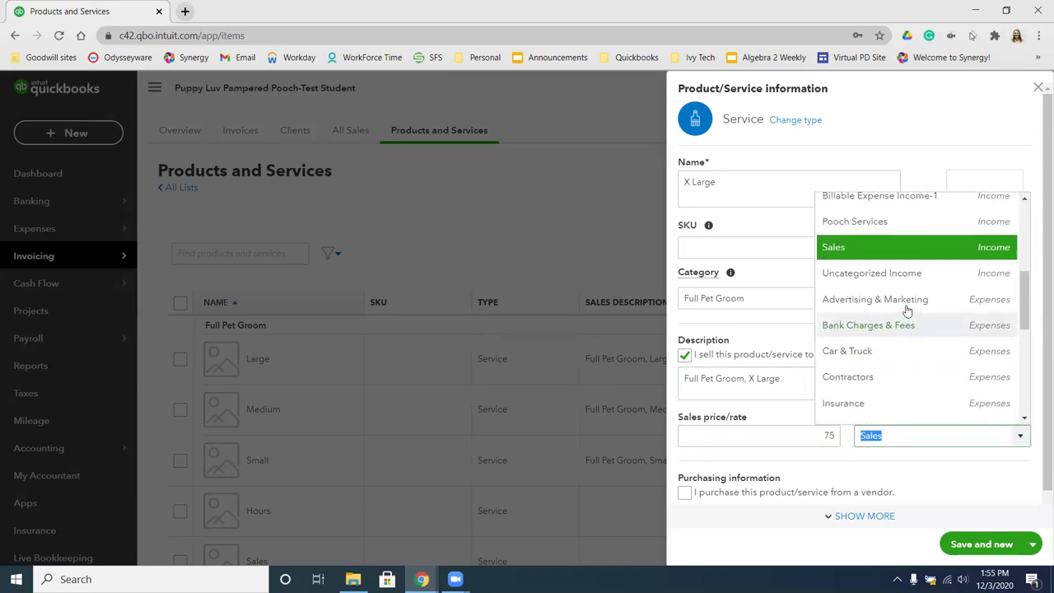
click(885, 221)
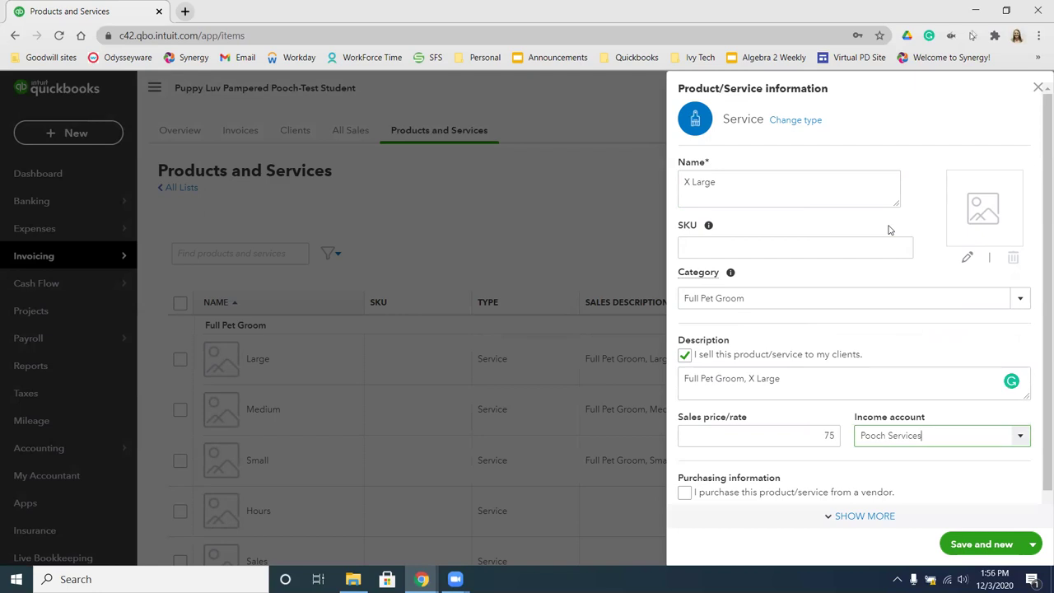
click(1031, 547)
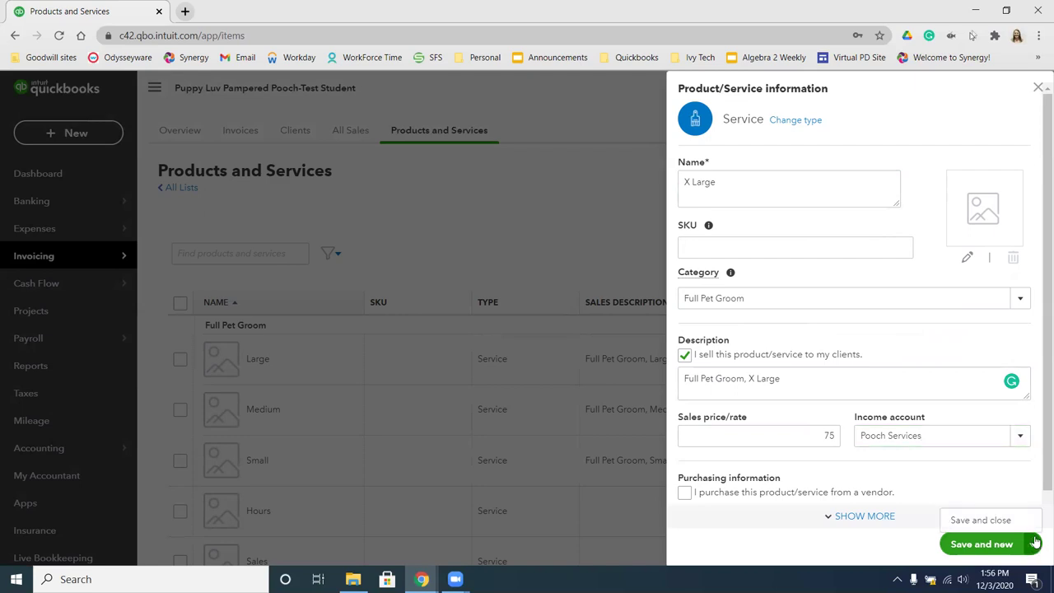
click(1018, 526)
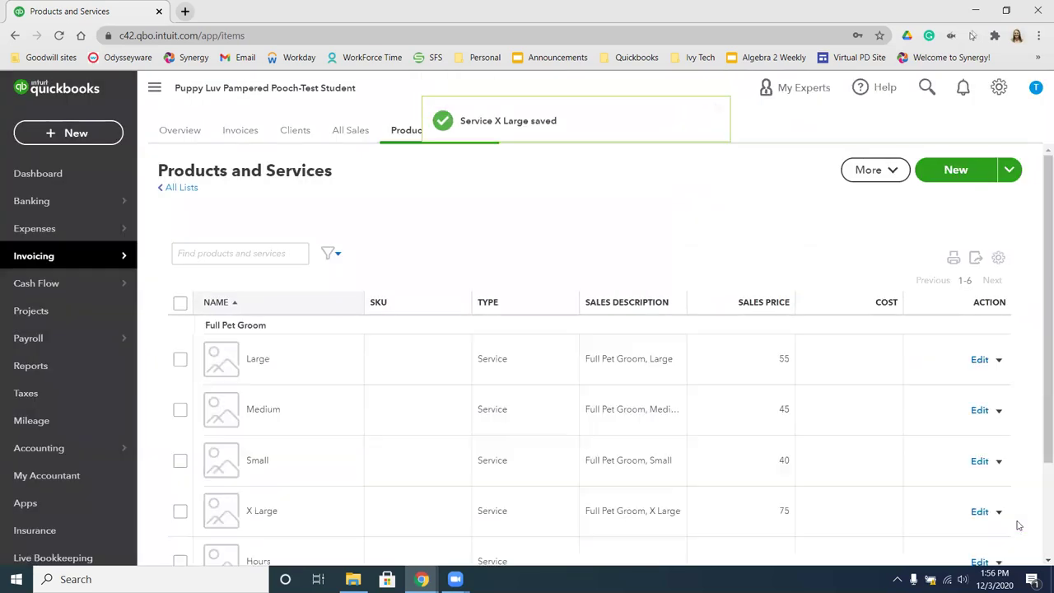
Run the Product/Service List report to review the services and their prices, and return to the dashboard
scroll(816, 371, down, 3)
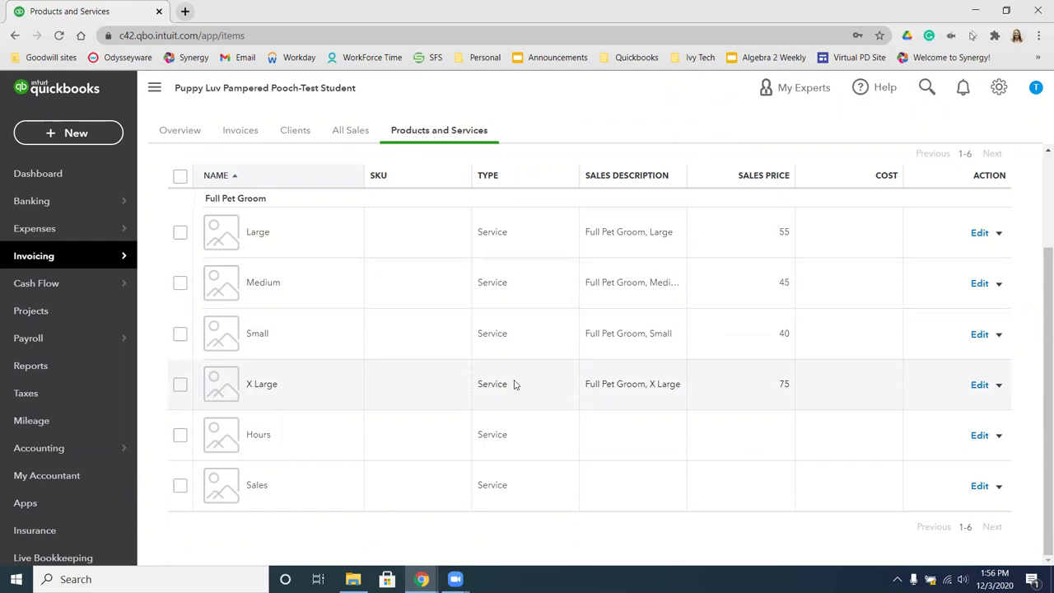
scroll(678, 381, up, 3)
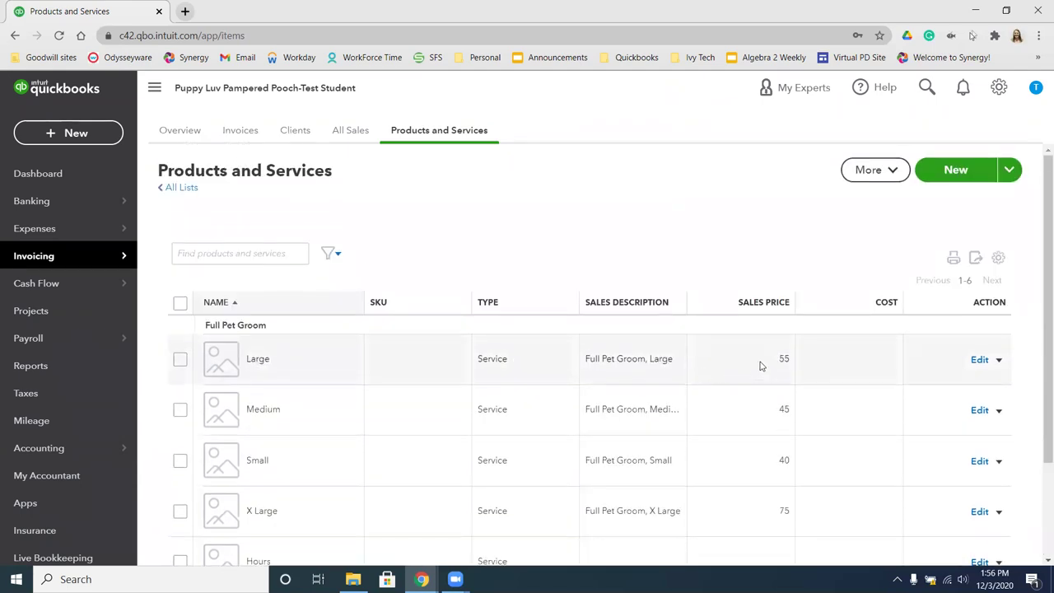
click(892, 171)
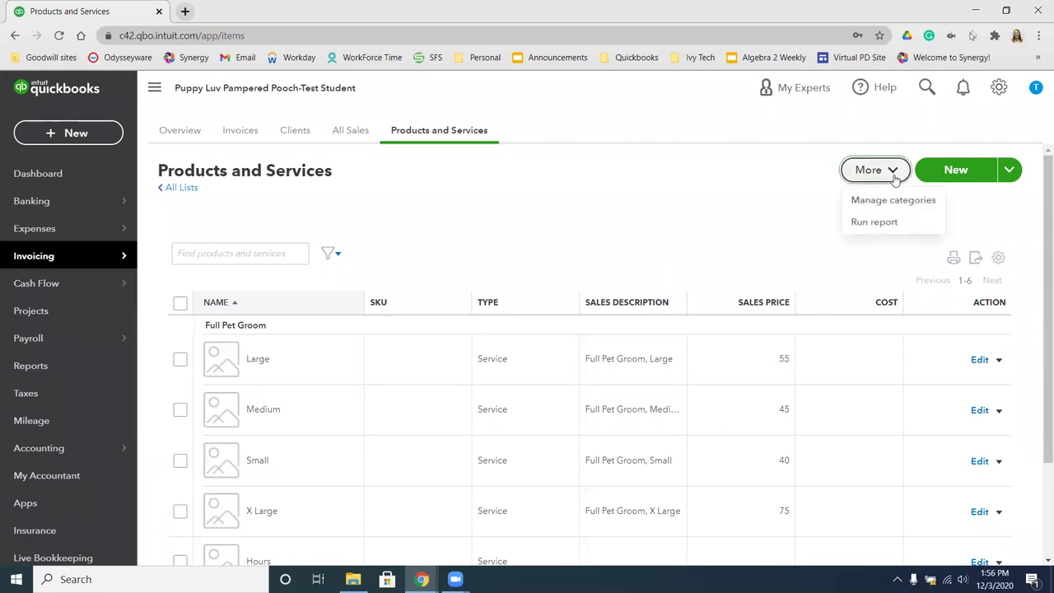
click(903, 224)
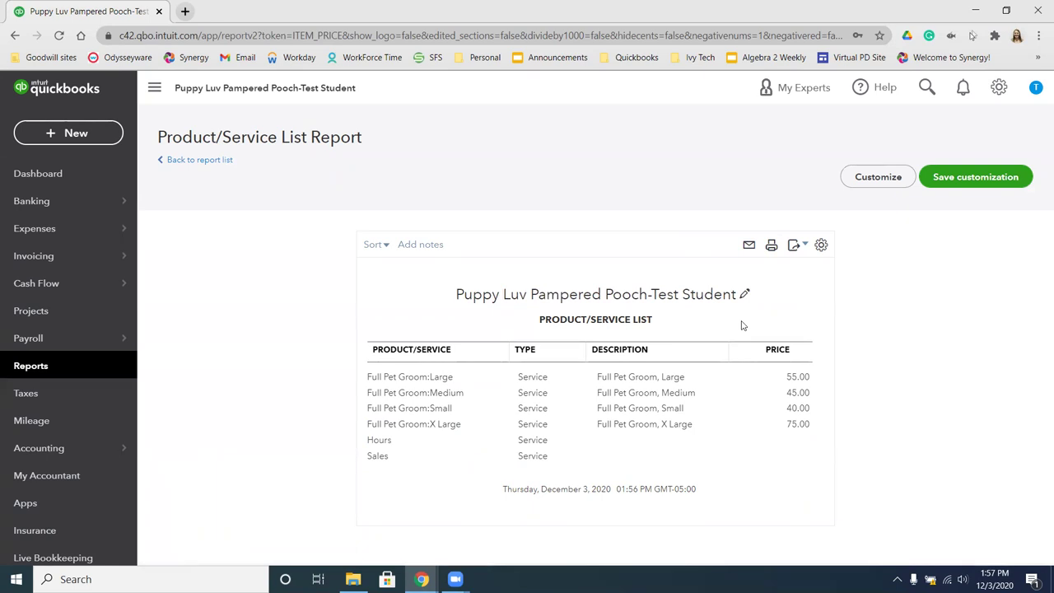
click(211, 162)
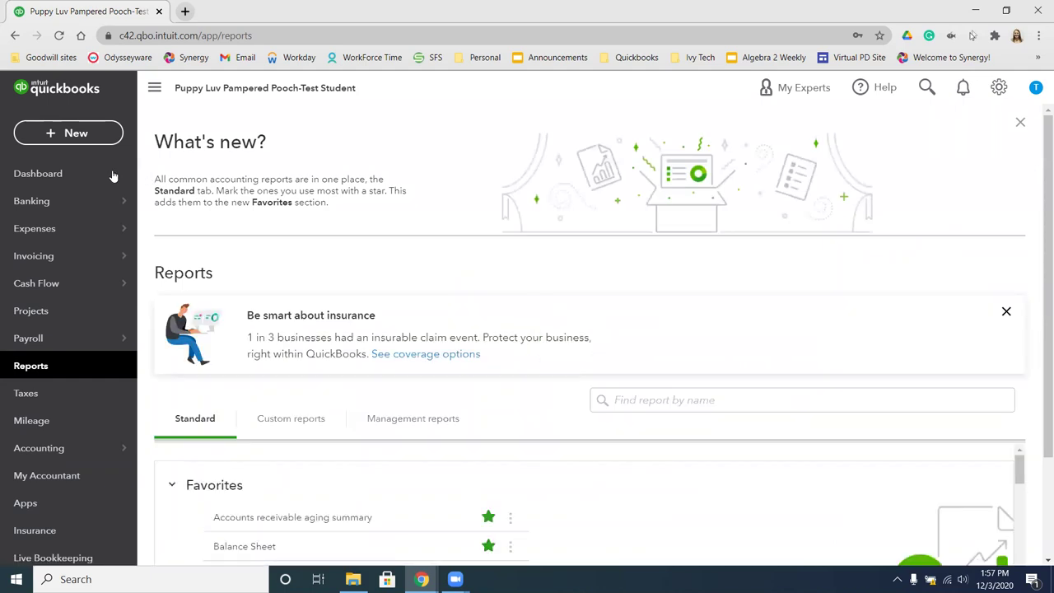
click(39, 178)
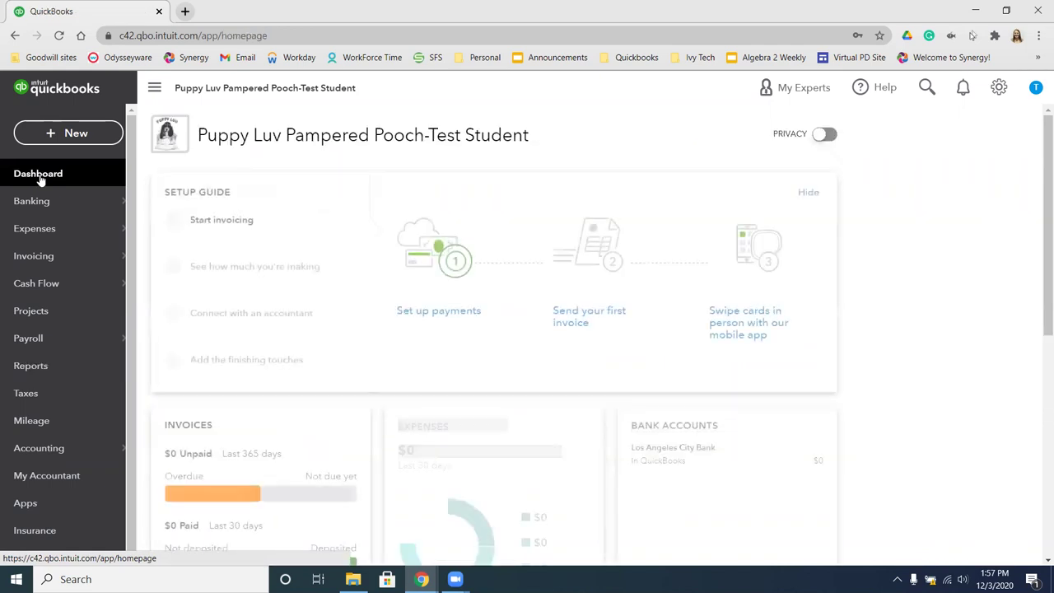